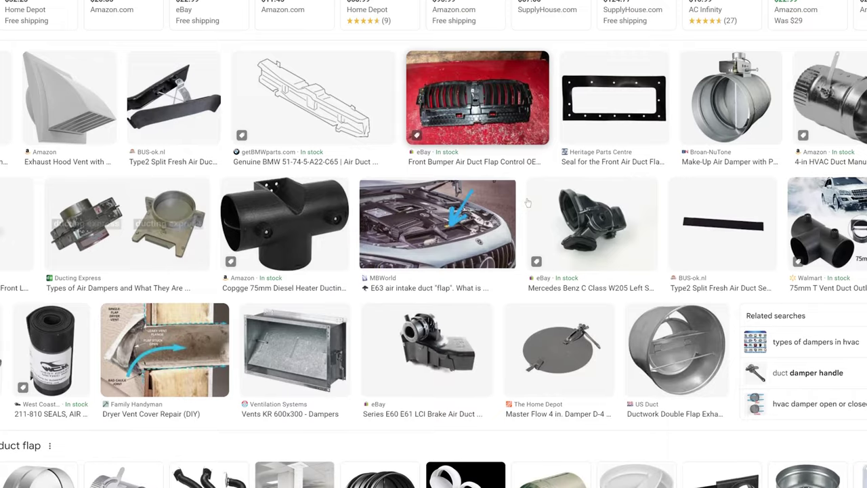
- Browse the product photos of the 4-inch plastic inline backdraft damper on Amazon
scroll(598, 177, down, 4)
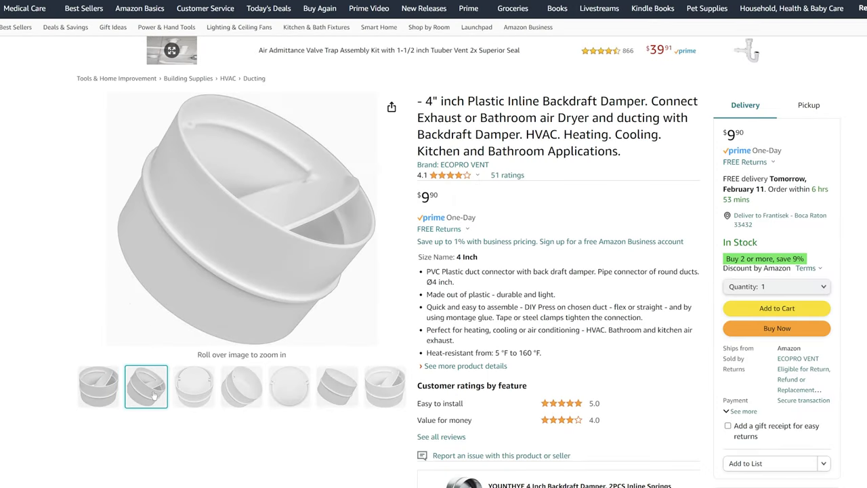
mouse_move(200, 396)
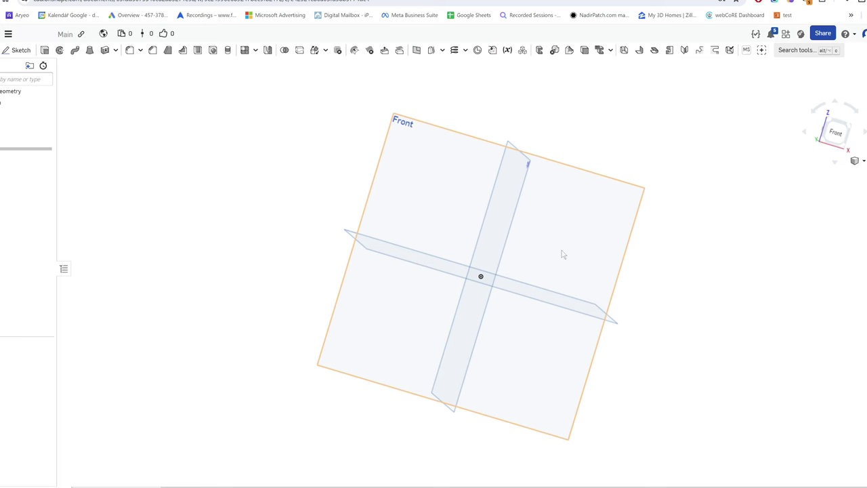
- Draw a 50.8 mm diameter circle centred on the origin on the Front plane and close Sketch 1
scroll(562, 254, up, 2)
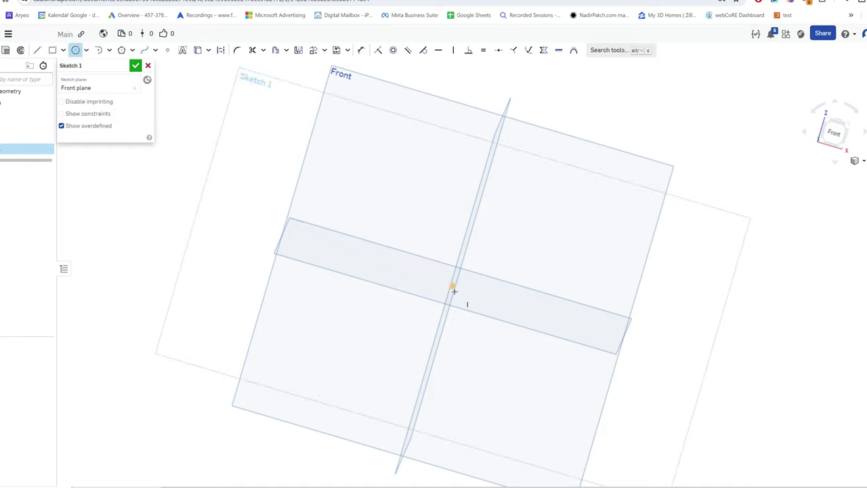
click(453, 287)
click(376, 324)
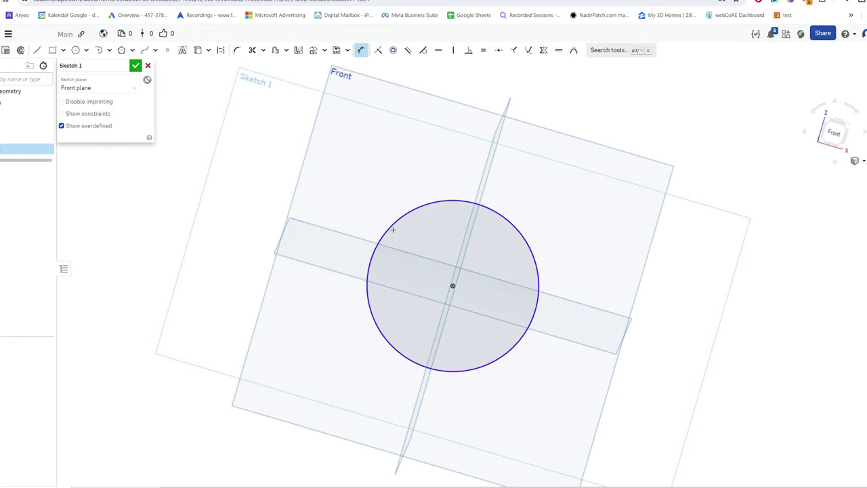
key(Return)
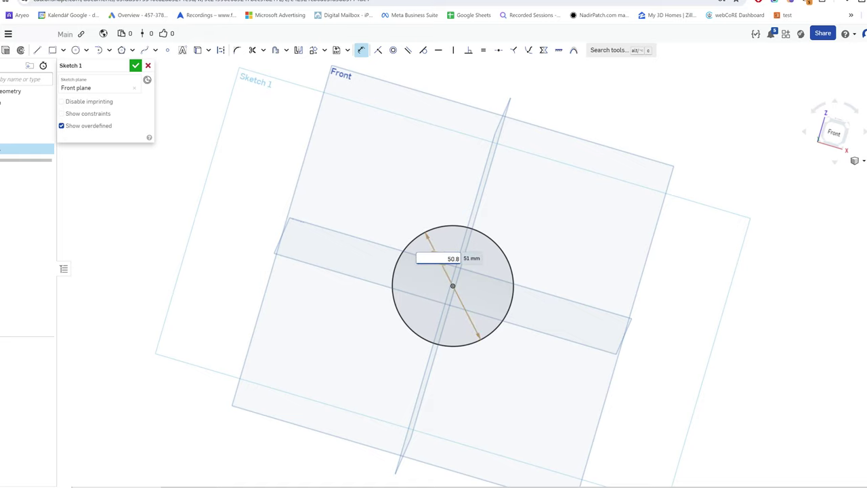
click(833, 132)
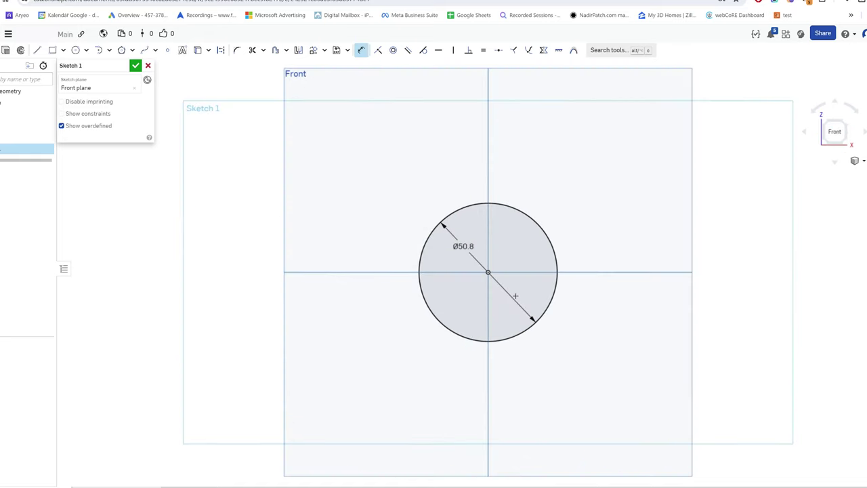
click(135, 65)
- Extrude the circle into a 25 mm solid cylinder
key(shift+7)
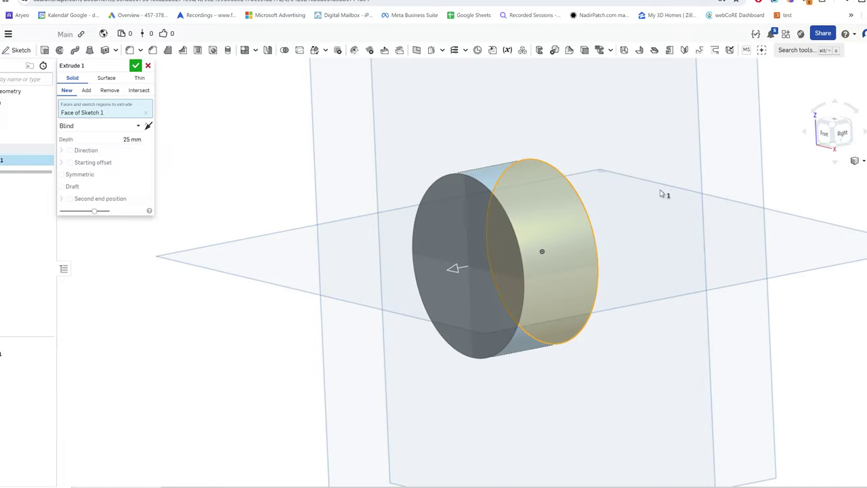
right_drag(219, 181, 515, 230)
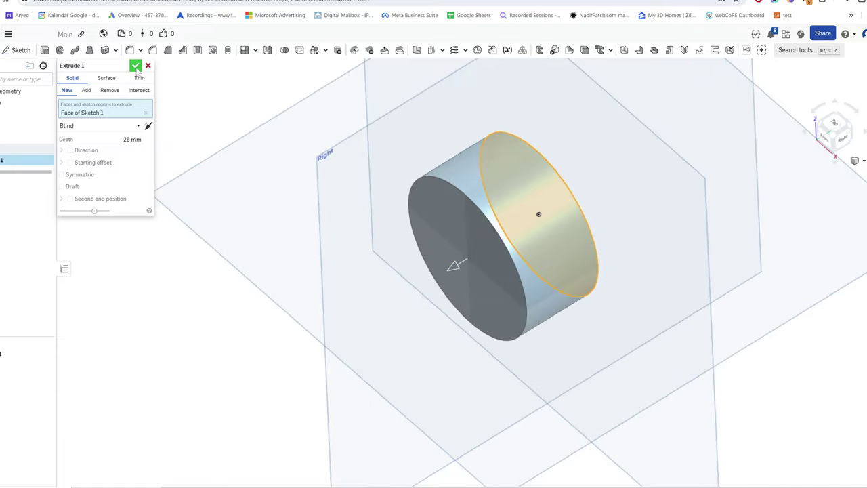
key(Return)
right_drag(665, 219, 617, 183)
- Add the 2 mm collar and second section to the part, then begin Sketch 4 on Plane 3
key(shift+s)
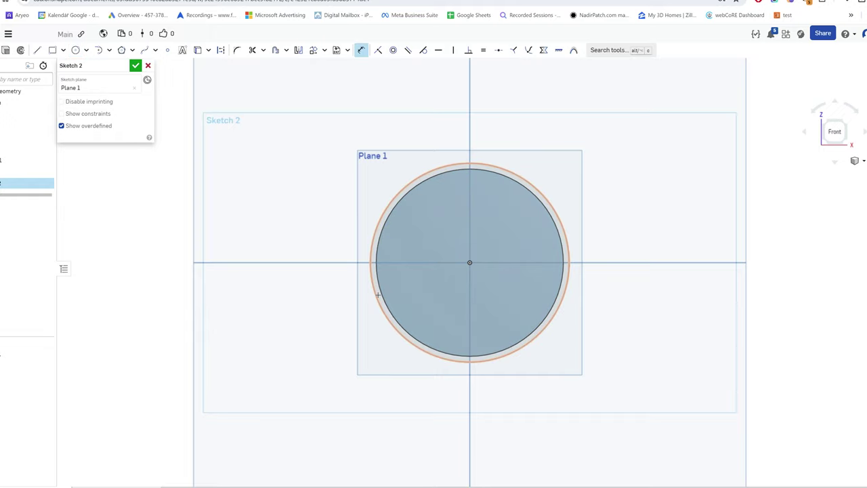
scroll(369, 306, up, 5)
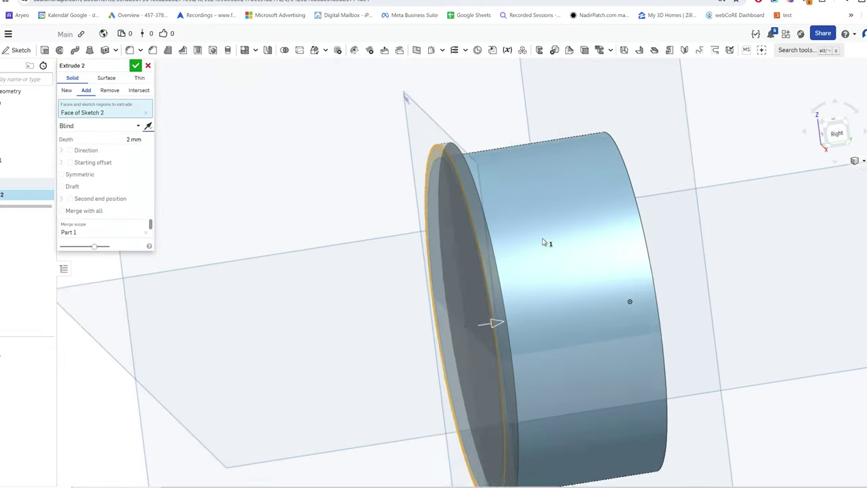
right_drag(546, 242, 484, 246)
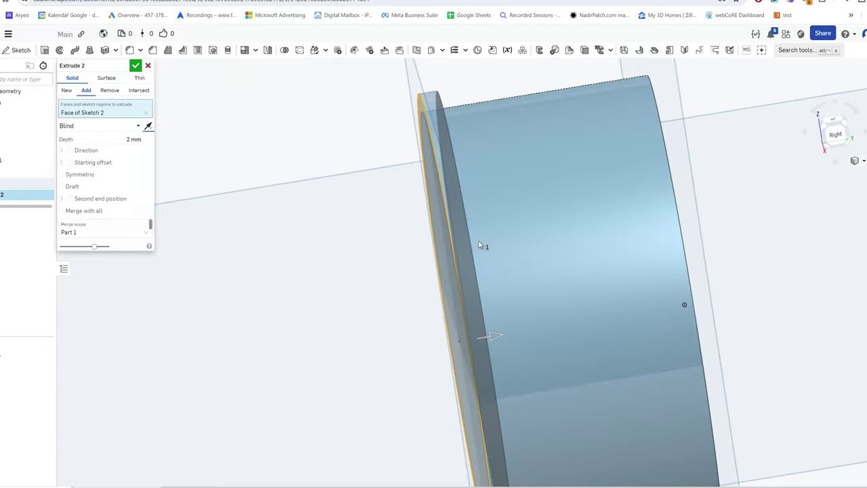
scroll(720, 296, down, 3)
right_drag(720, 296, 256, 121)
click(72, 77)
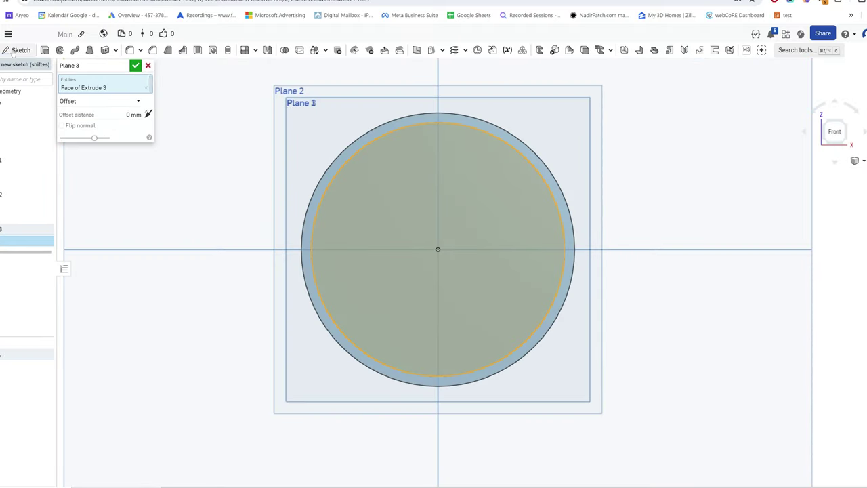
click(17, 50)
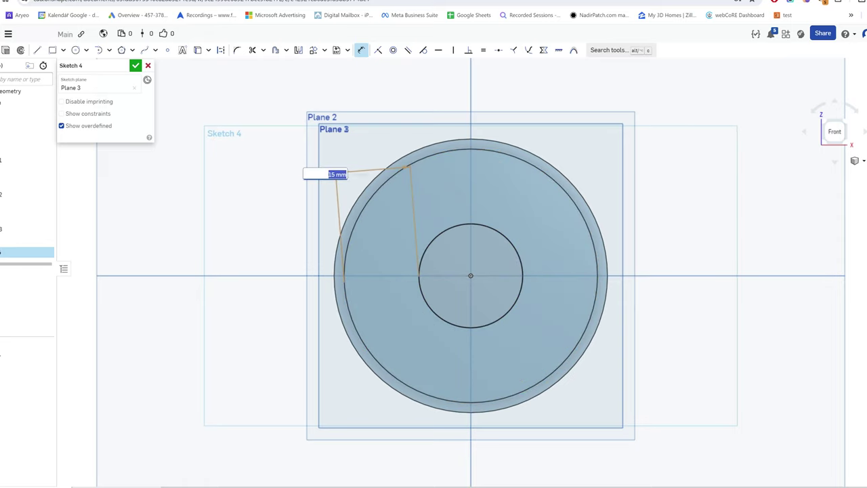
- Cut a through-all hole from Sketch 4 and add a small round boss on the cylinder's side
key(shift+e)
right_drag(682, 200, 736, 234)
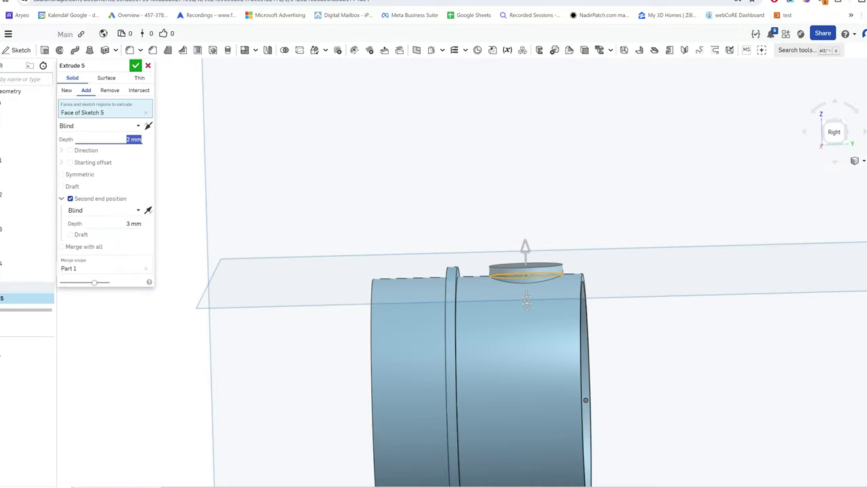
right_drag(745, 271, 618, 156)
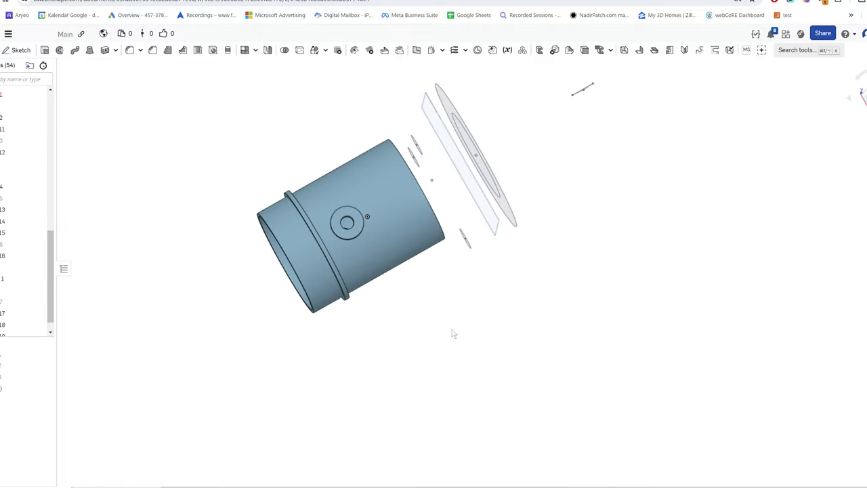
scroll(375, 253, up, 5)
- Extrude the shaft pin from the boss hole straight across the pipe
scroll(450, 329, down, 3)
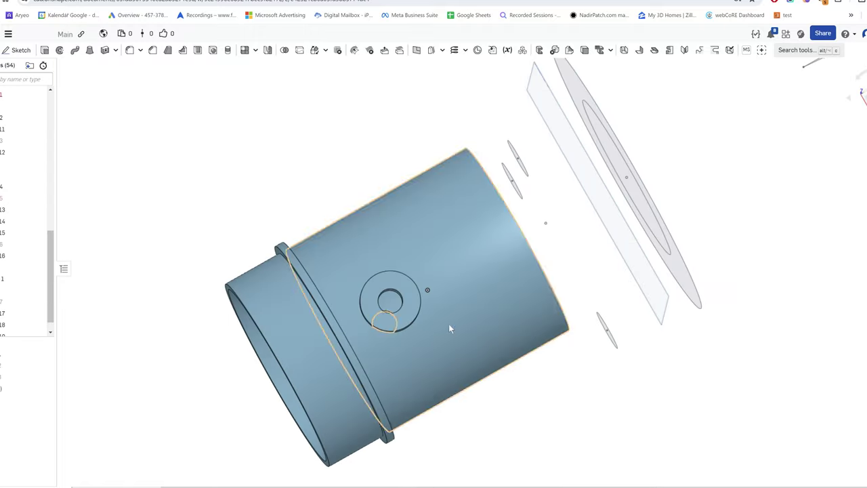
scroll(515, 402, up, 5)
scroll(702, 162, down, 3)
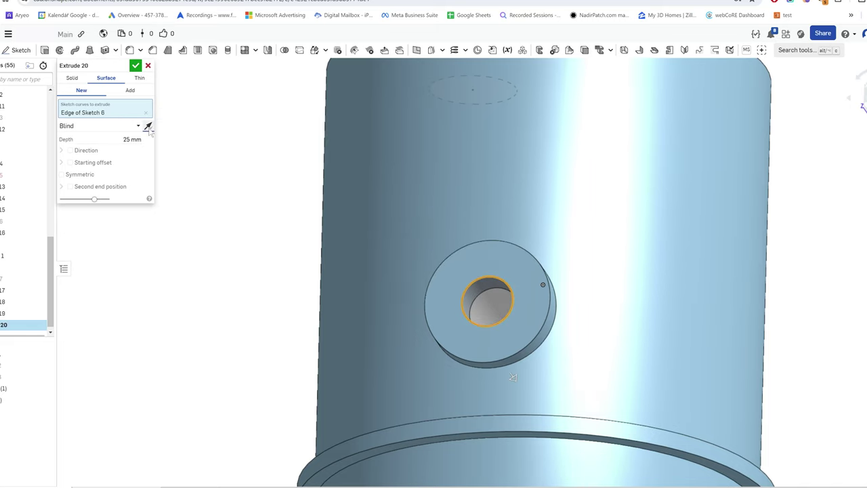
right_drag(288, 215, 305, 207)
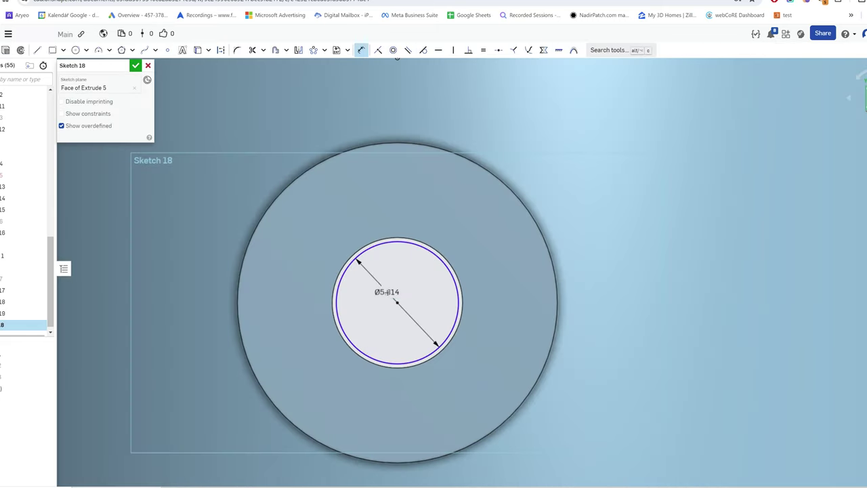
scroll(408, 282, up, 3)
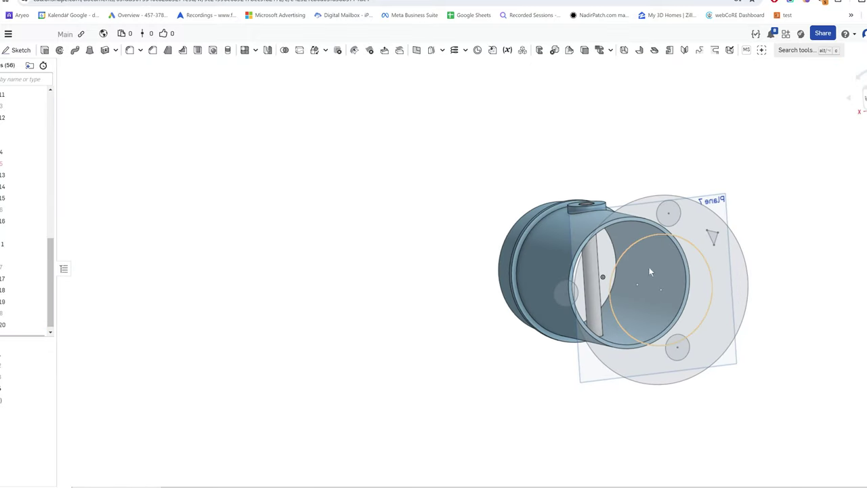
scroll(649, 267, up, 5)
right_drag(614, 303, 581, 226)
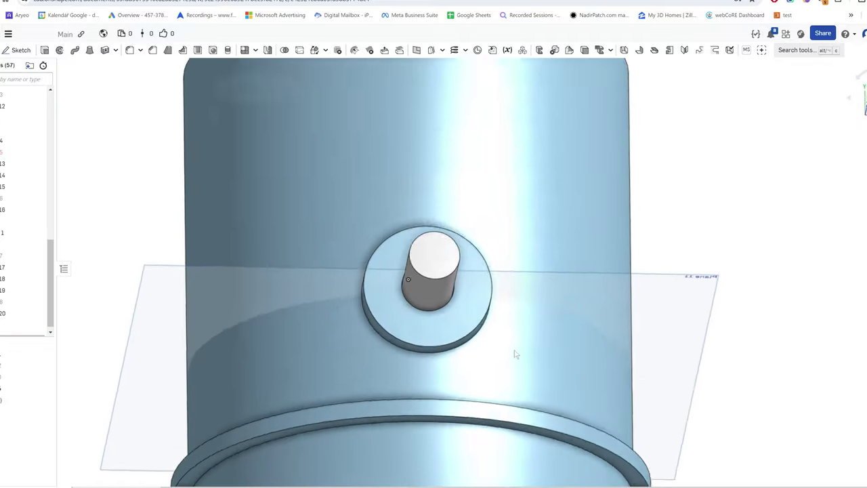
- Extrude the round flap disc symmetric 3 mm around the pin and inspect the valve
right_drag(515, 355, 506, 303)
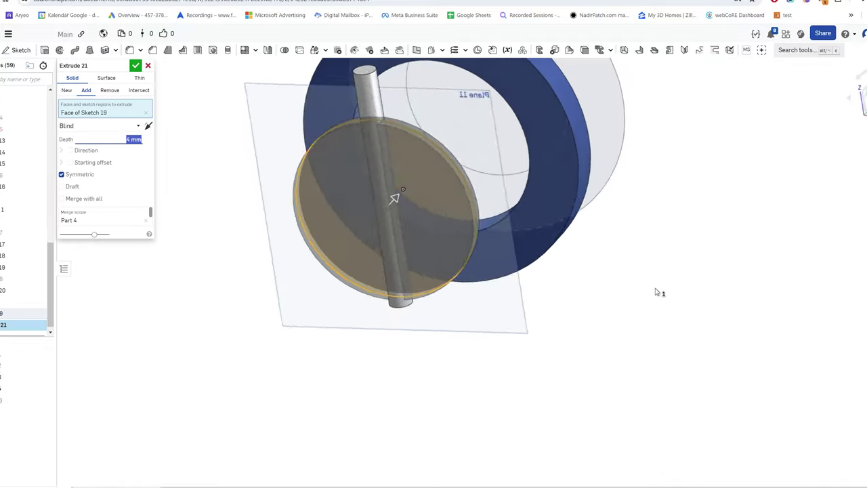
mouse_move(658, 291)
right_down()
mouse_move(674, 310)
mouse_move(672, 296)
right_up()
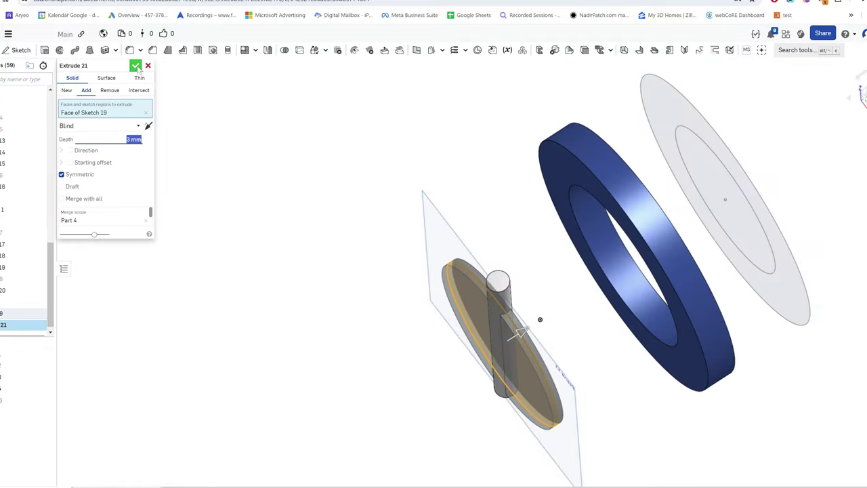
click(136, 66)
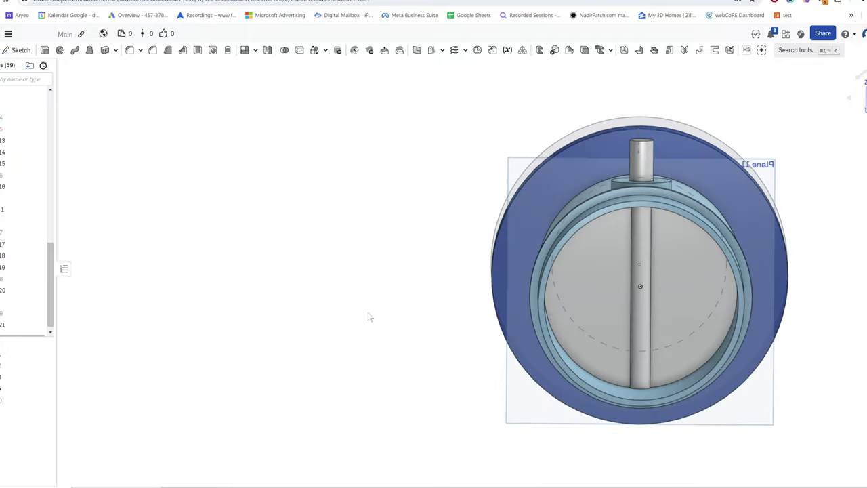
scroll(369, 325, up, 10)
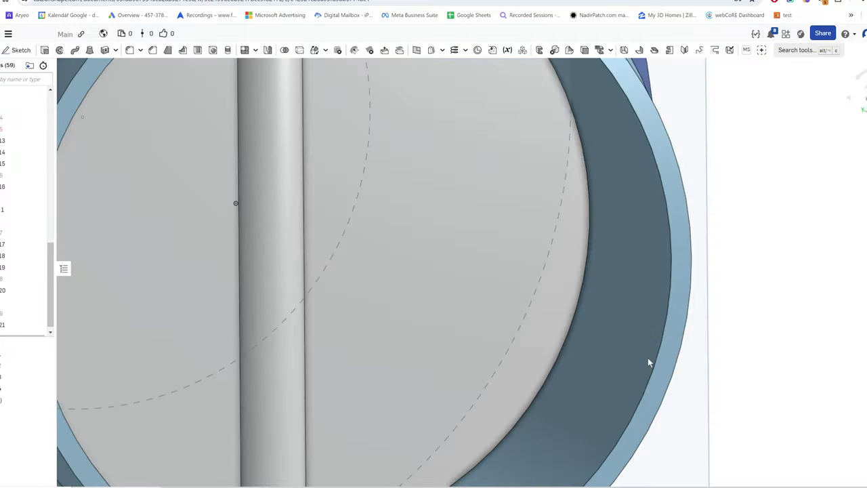
scroll(542, 349, down, 5)
right_drag(543, 349, 537, 347)
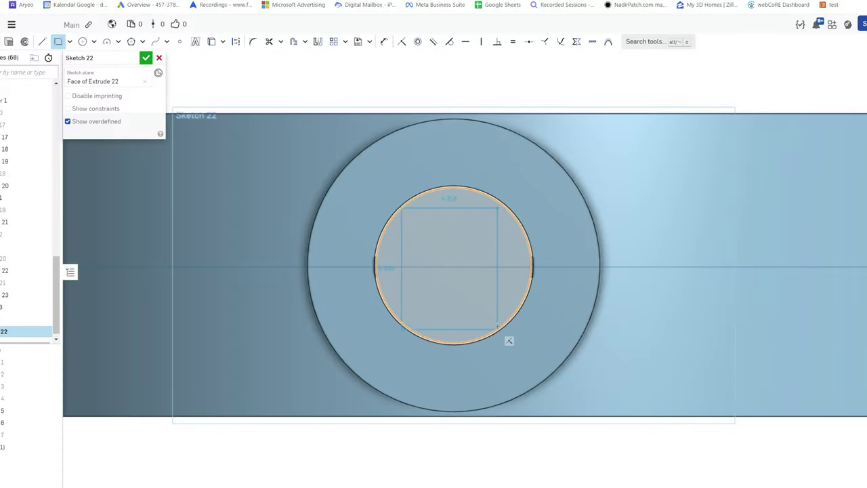
- Extrude the square from Sketch 23 to form the shaft on the housing
key(shift+e)
mouse_move(693, 229)
right_down()
mouse_move(770, 183)
mouse_move(461, 220)
right_up()
click(146, 57)
scroll(535, 176, up, 3)
right_drag(535, 177, 559, 142)
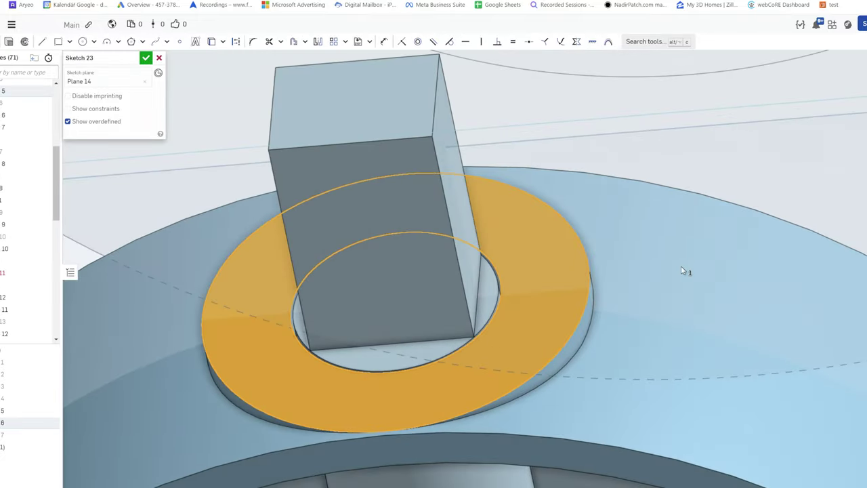
- Extrude the ring sketch 10 mm as the round boss around the square shaft
key(shift+e)
scroll(681, 267, down, 5)
mouse_move(681, 267)
right_down()
mouse_move(494, 194)
mouse_move(549, 251)
mouse_move(563, 239)
right_up()
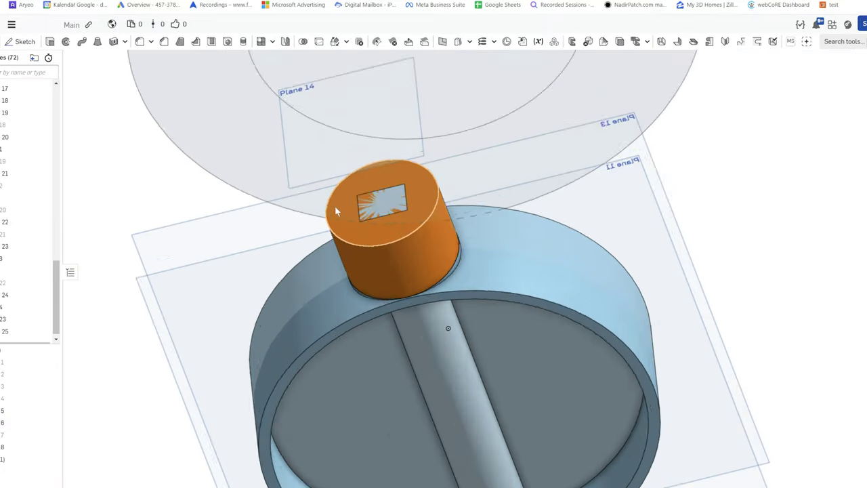
scroll(578, 245, up, 5)
key(n)
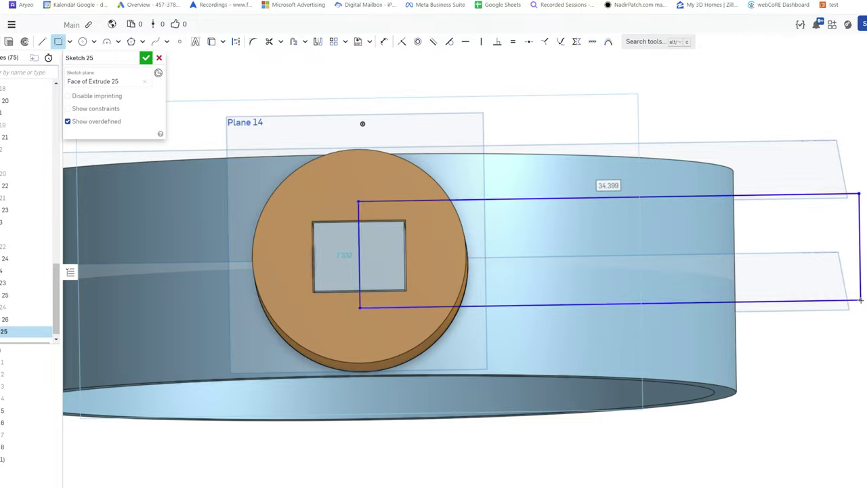
- Extrude the handle rectangle into a lever arm and add raised OPEN lettering with an arrow
click(861, 300)
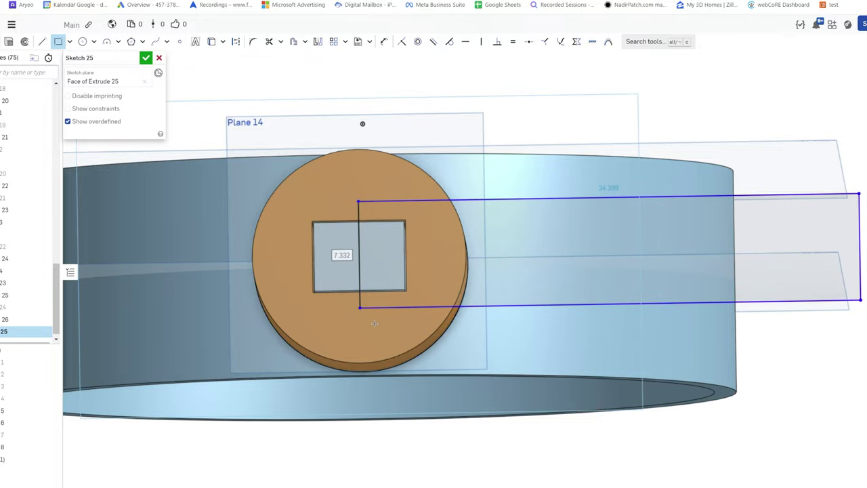
key(shift+e)
mouse_move(858, 193)
right_down()
mouse_move(538, 210)
mouse_move(798, 174)
mouse_move(748, 212)
mouse_move(403, 116)
mouse_move(413, 310)
mouse_move(323, 333)
mouse_move(628, 368)
right_up()
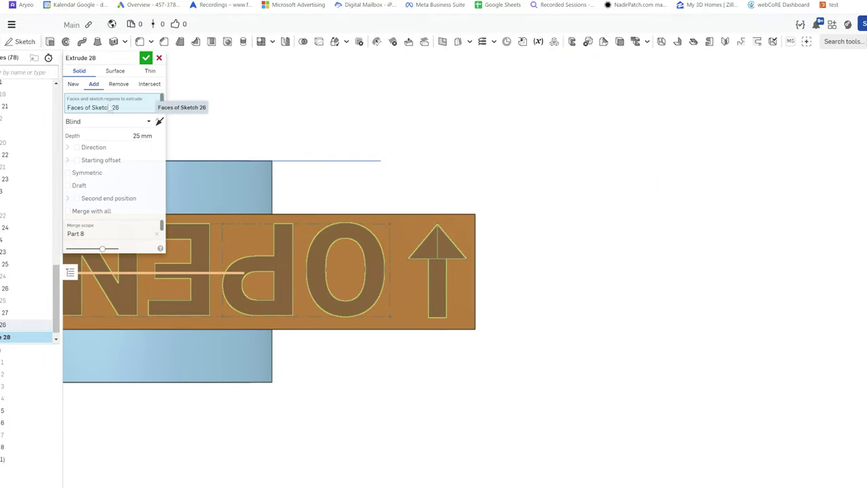
mouse_move(406, 305)
right_down()
mouse_move(499, 382)
mouse_move(360, 260)
mouse_move(627, 306)
mouse_move(602, 304)
mouse_move(418, 207)
mouse_move(409, 223)
mouse_move(437, 218)
mouse_move(414, 218)
mouse_move(416, 210)
mouse_move(400, 218)
mouse_move(432, 216)
right_up()
key(Return)
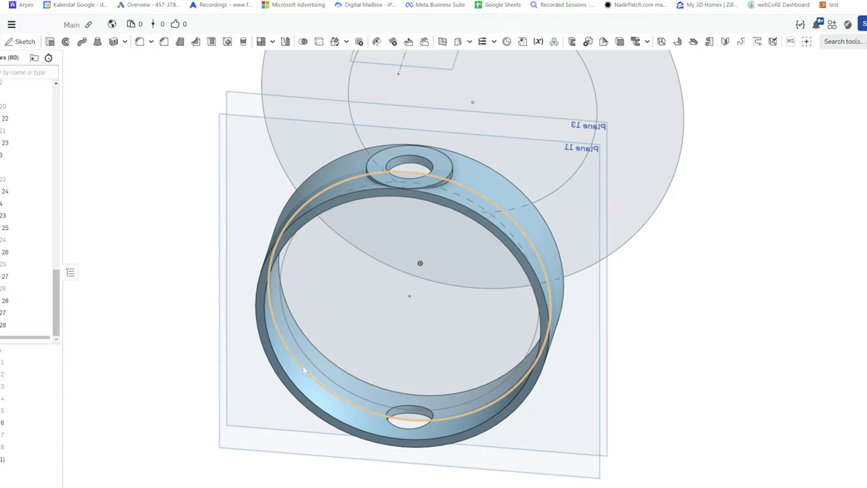
- Extrude the Sketch 27 ring symmetric 2 mm into Part 8 and show Part 6 to check fit
click(303, 366)
key(shift+e)
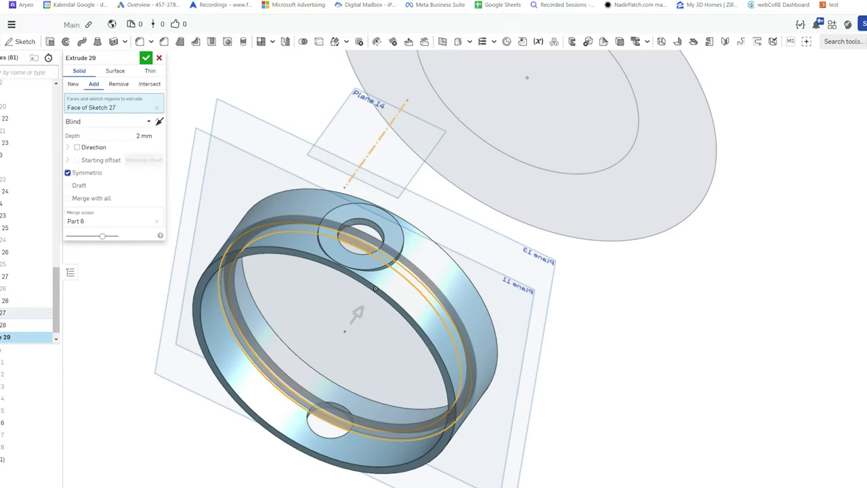
click(160, 57)
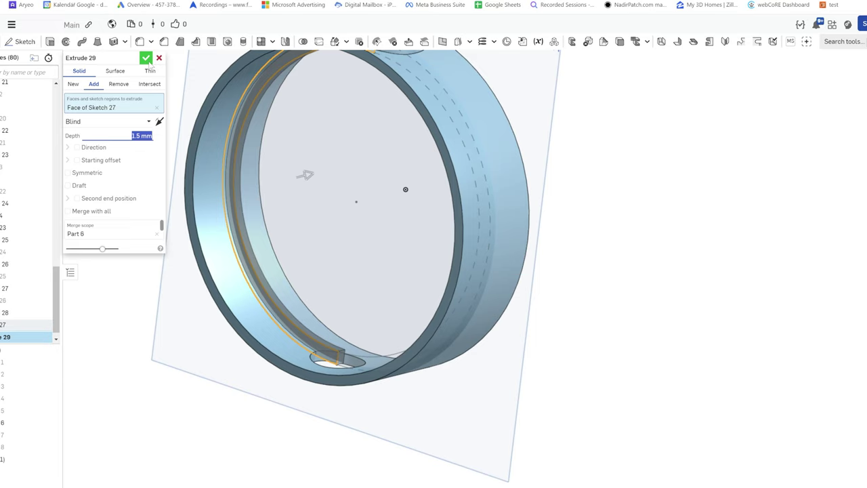
click(143, 60)
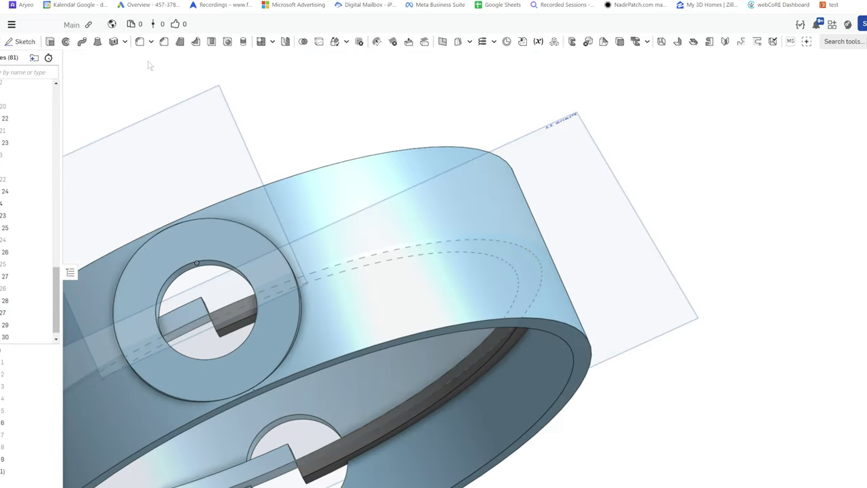
right_drag(500, 368, 449, 360)
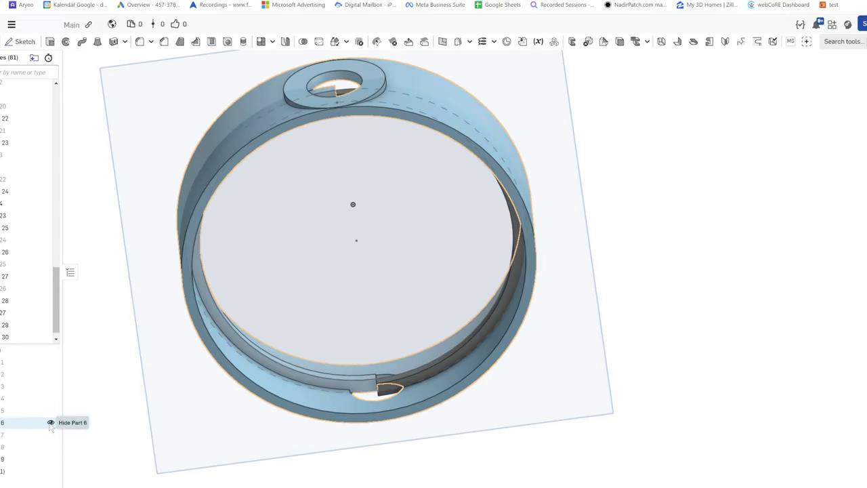
click(50, 422)
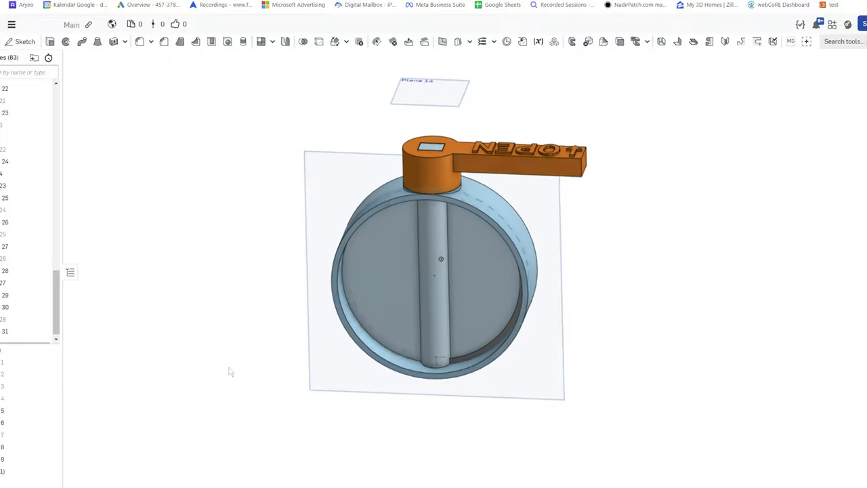
right_drag(228, 370, 318, 399)
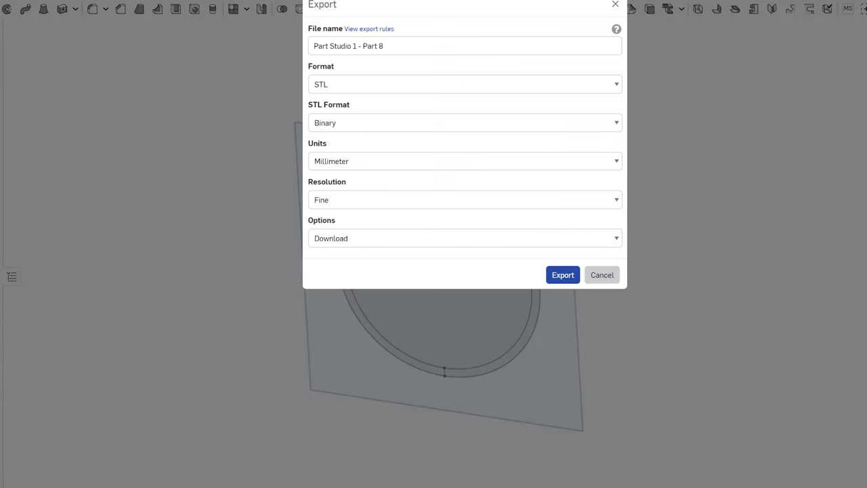
- Enter the part names 'handke' and 'flap', then send the sliced plate to the printer
text(handke)
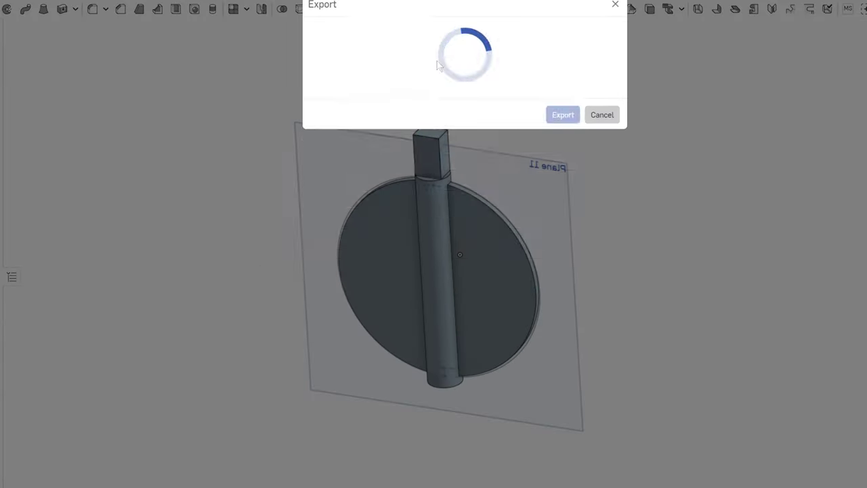
text(flap)
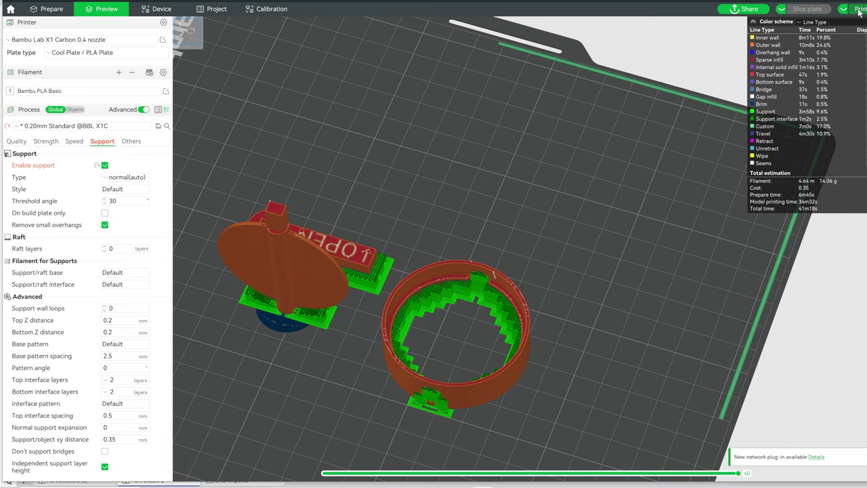
click(855, 9)
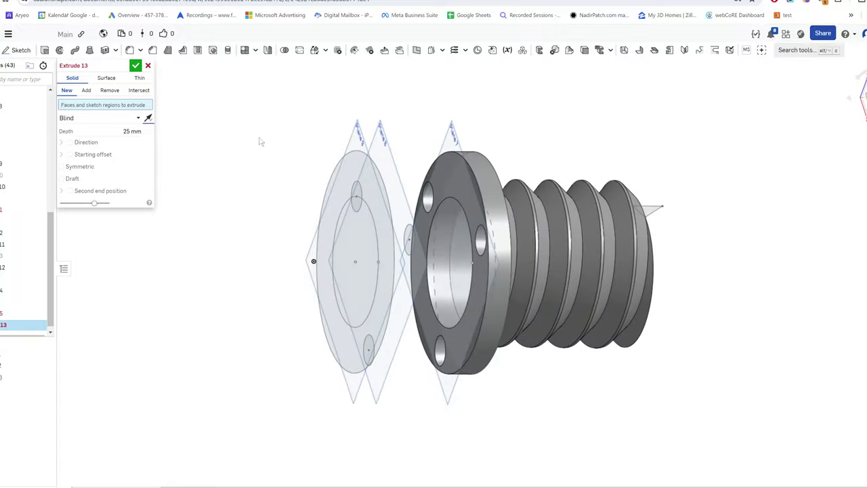
- Create the separate ring part behind the coupler flange and inspect the ribbed coupler
click(137, 67)
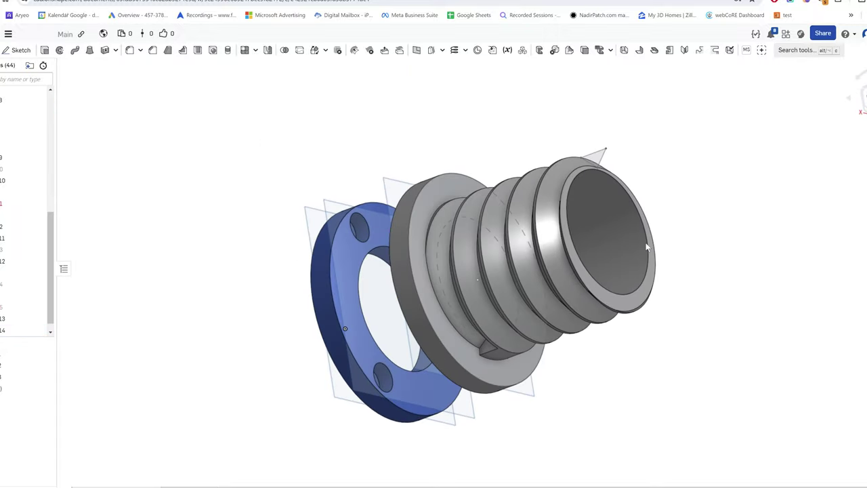
right_drag(647, 250, 695, 273)
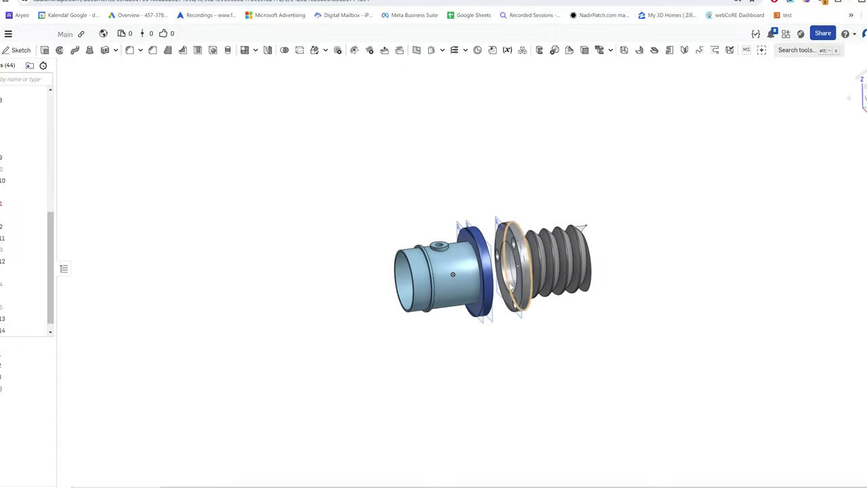
scroll(481, 364, up, 3)
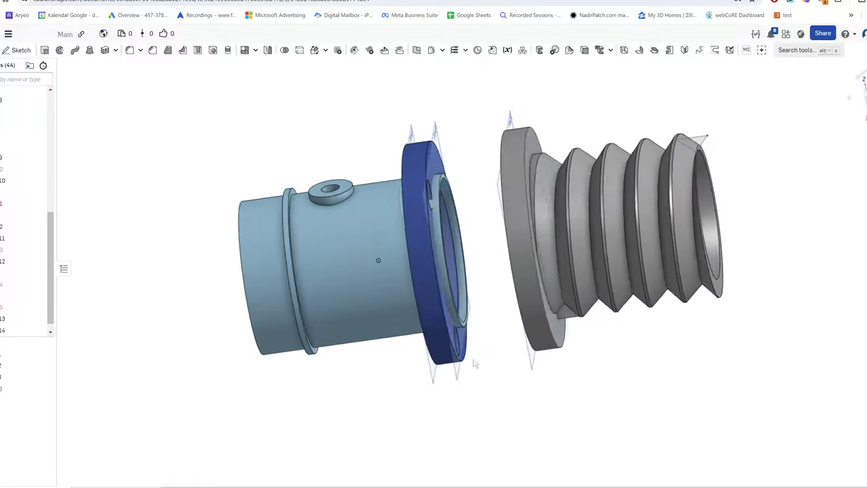
right_drag(481, 363, 539, 328)
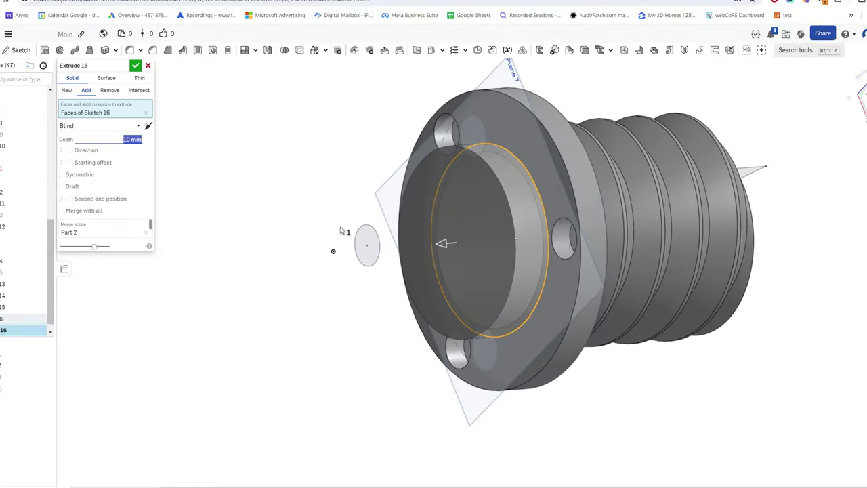
right_drag(341, 231, 195, 161)
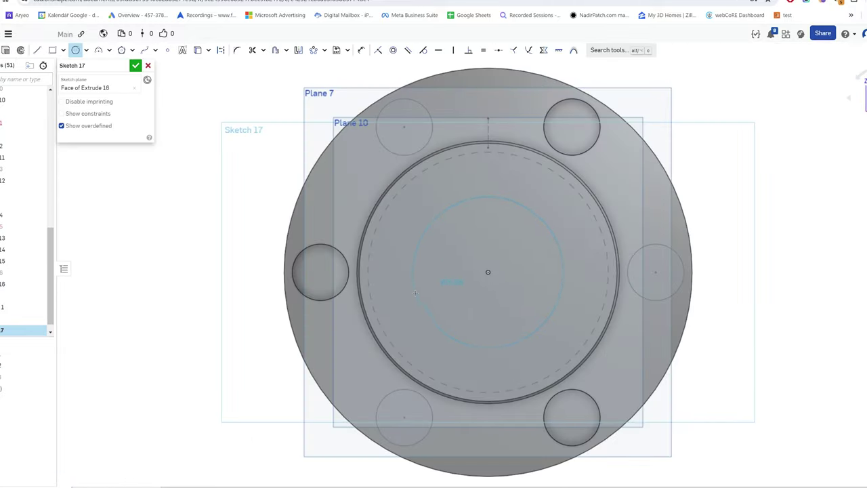
- Sketch a circle from existing edges on Extrude 16's face and cut the adapter bore
scroll(380, 225, down, 5)
key(u)
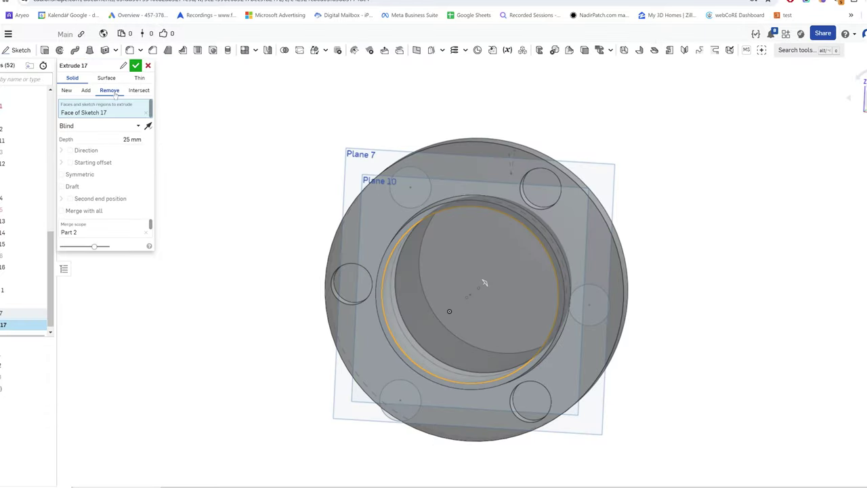
right_drag(779, 257, 798, 217)
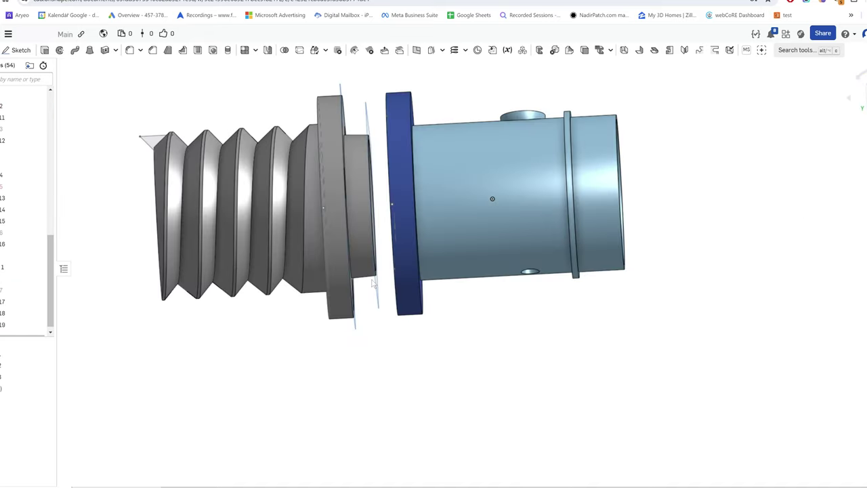
right_drag(383, 352, 387, 245)
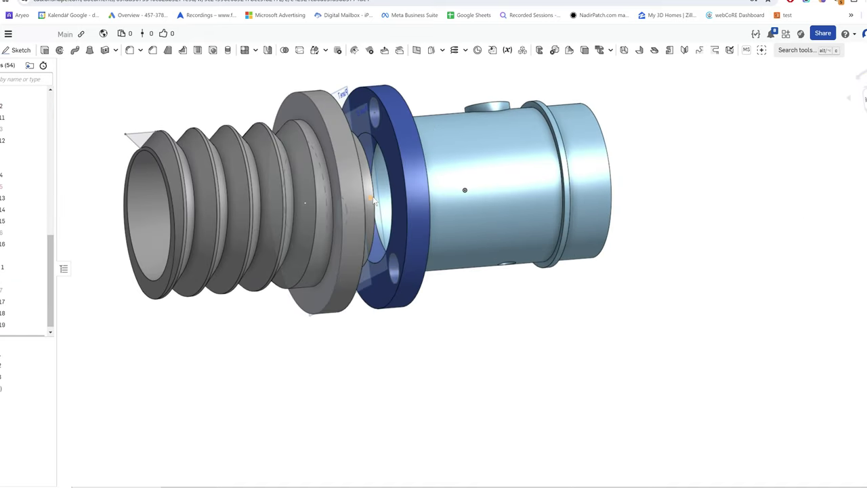
right_drag(409, 200, 420, 204)
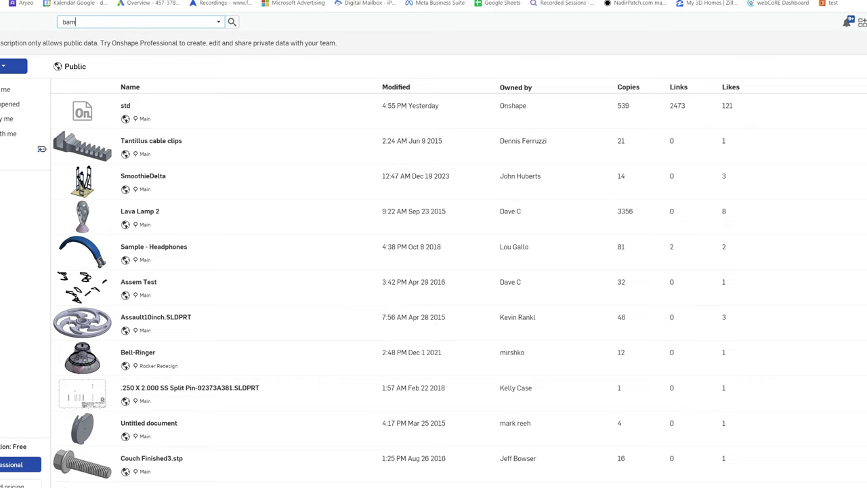
- Search public documents for 'bambu vent' and open the Bambu X1 - Exhaust vent duct document
key(Return)
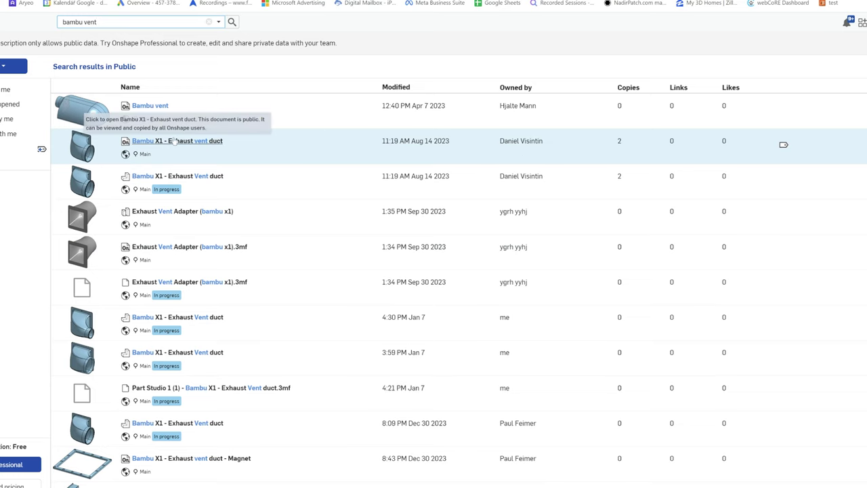
click(175, 141)
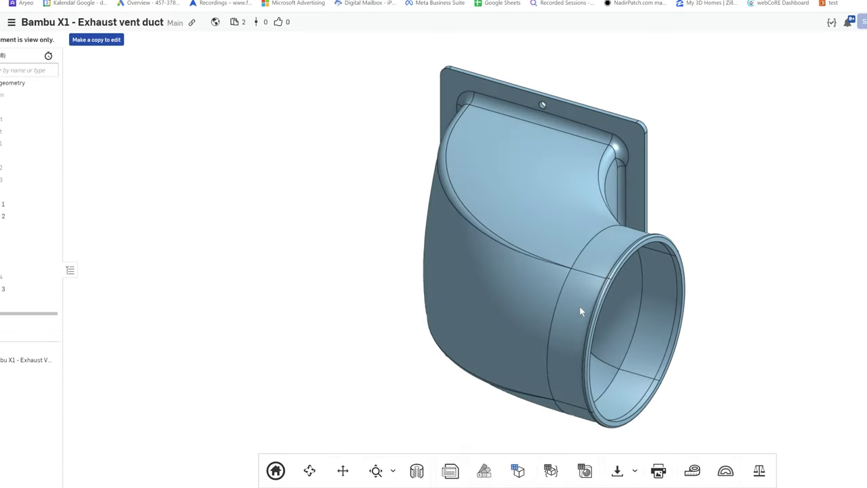
scroll(772, 309, down, 2)
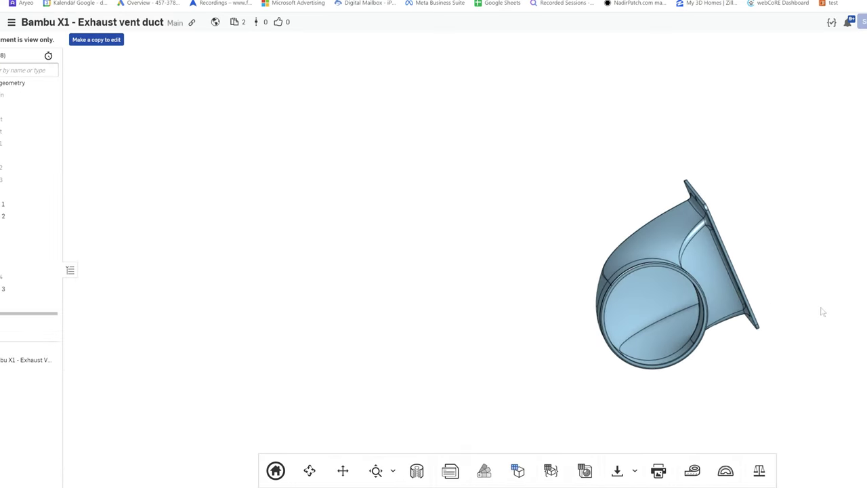
right_drag(821, 310, 724, 308)
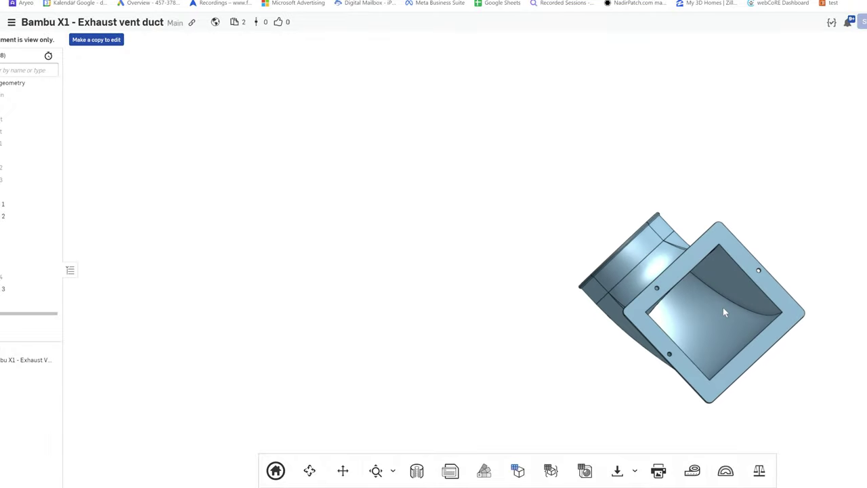
- Look into the duct's round end and check Sketch 2's Ø98 and 85 dimensions
scroll(793, 307, up, 5)
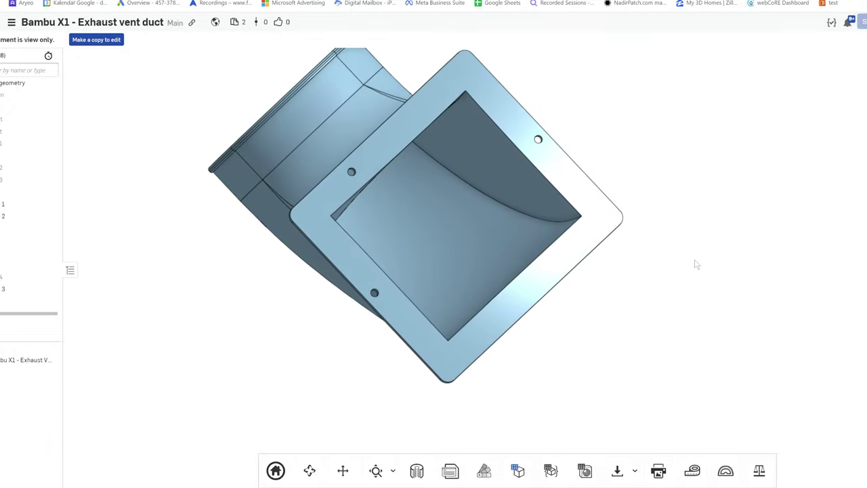
right_drag(696, 265, 740, 307)
click(692, 471)
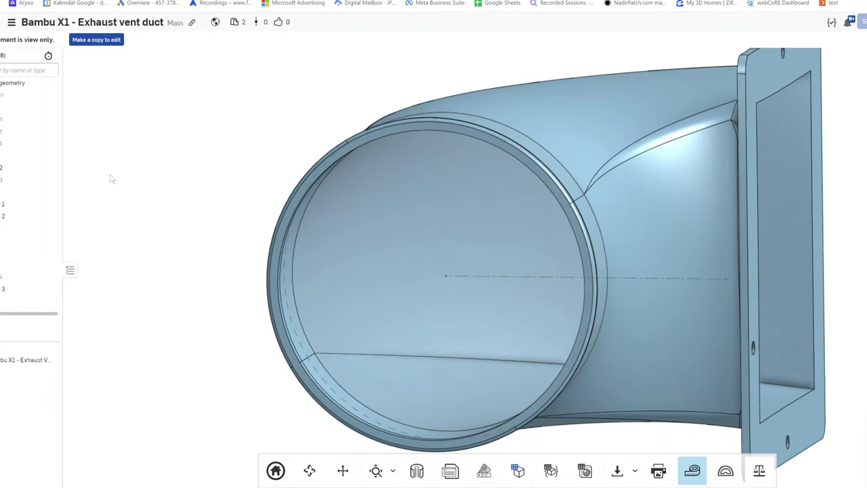
double_click(3, 168)
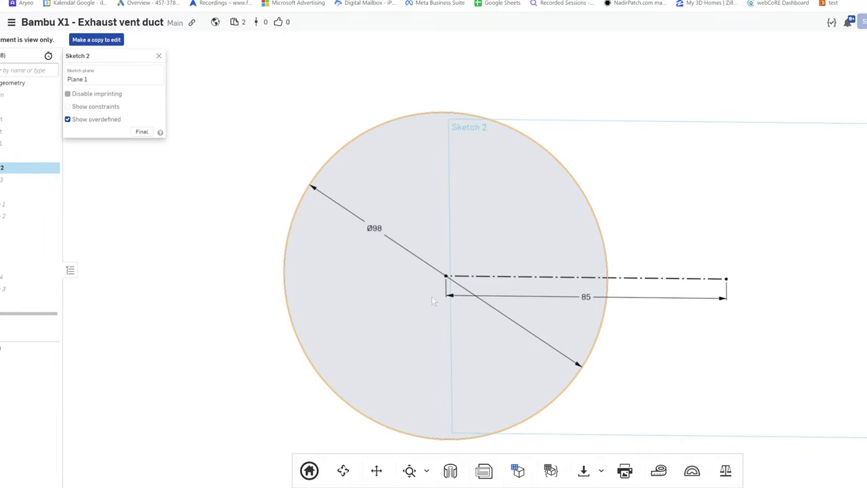
key(Escape)
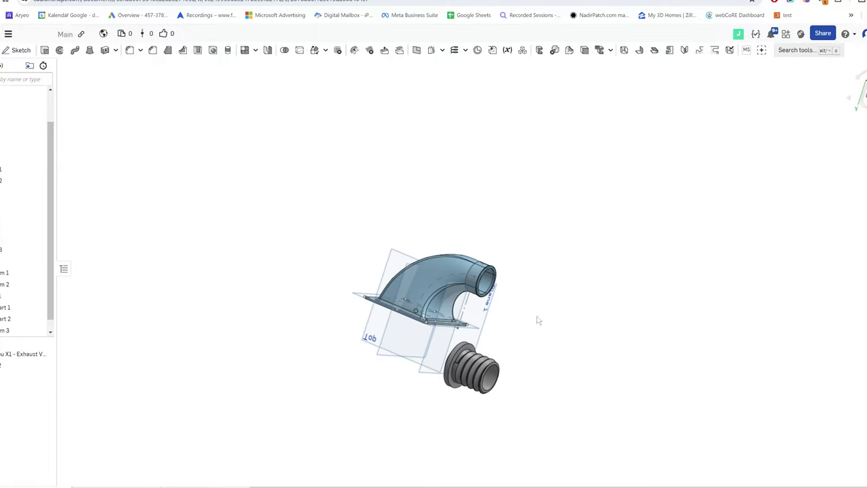
- Orbit the duct and coupler, viewing normal to Right 1, to check the flange's alignment
scroll(539, 319, up, 3)
right_drag(546, 301, 480, 447)
scroll(681, 323, down, 2)
right_drag(484, 412, 639, 458)
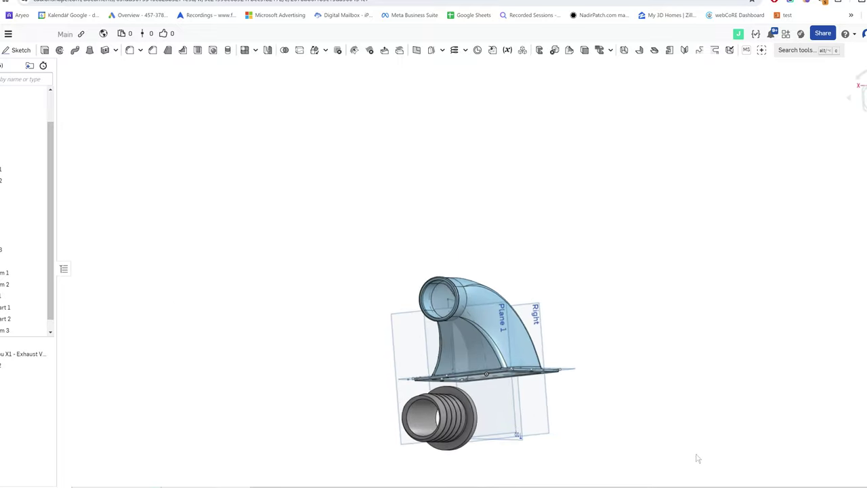
right_drag(699, 459, 192, 227)
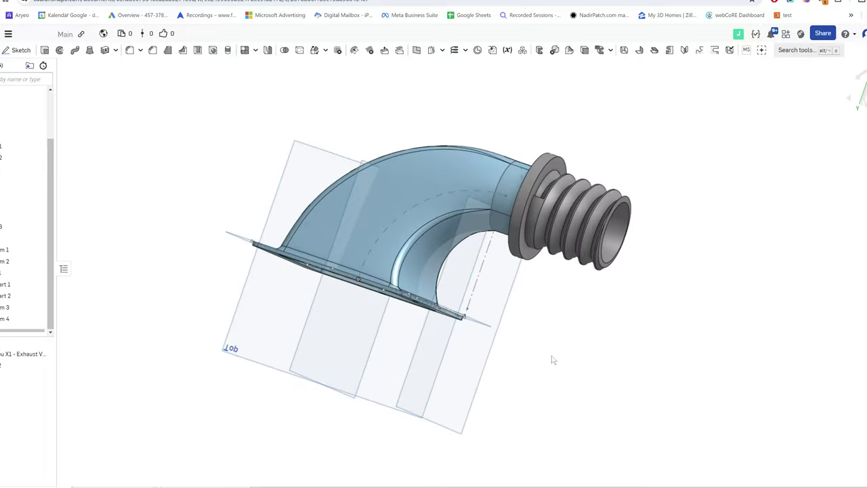
mouse_move(553, 360)
right_down()
mouse_move(551, 348)
mouse_move(565, 341)
mouse_move(576, 387)
mouse_move(546, 394)
right_up()
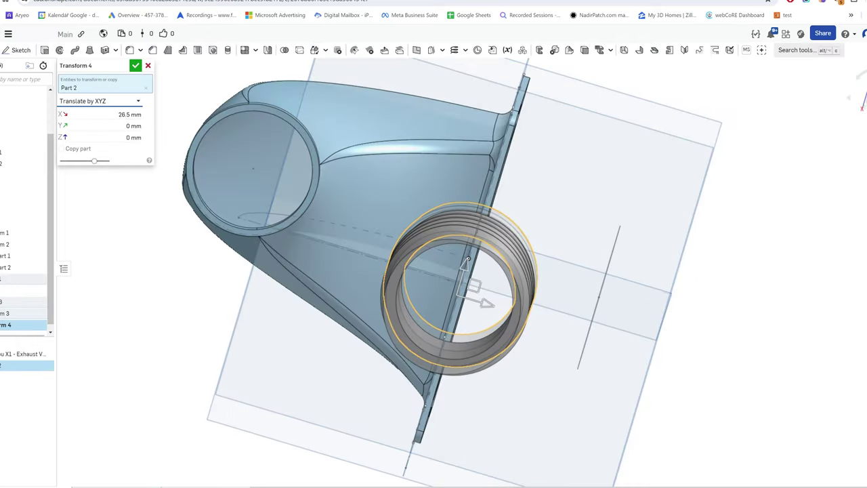
key(shift+4)
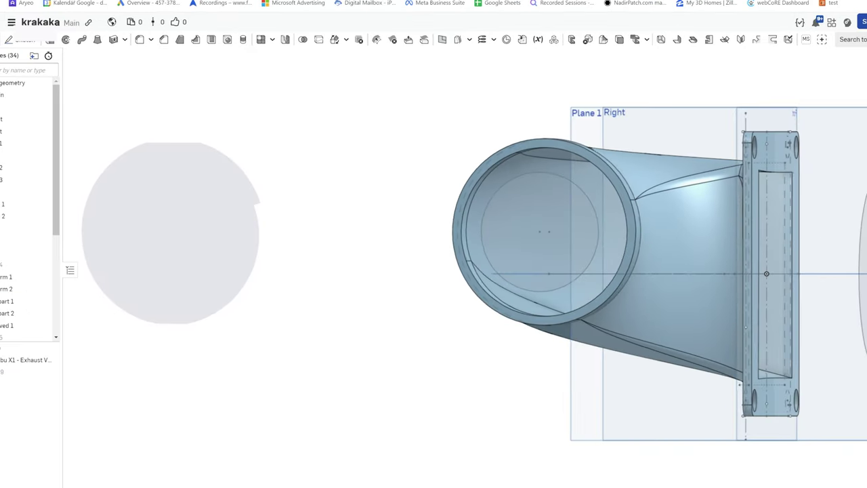
right_drag(779, 223, 847, 184)
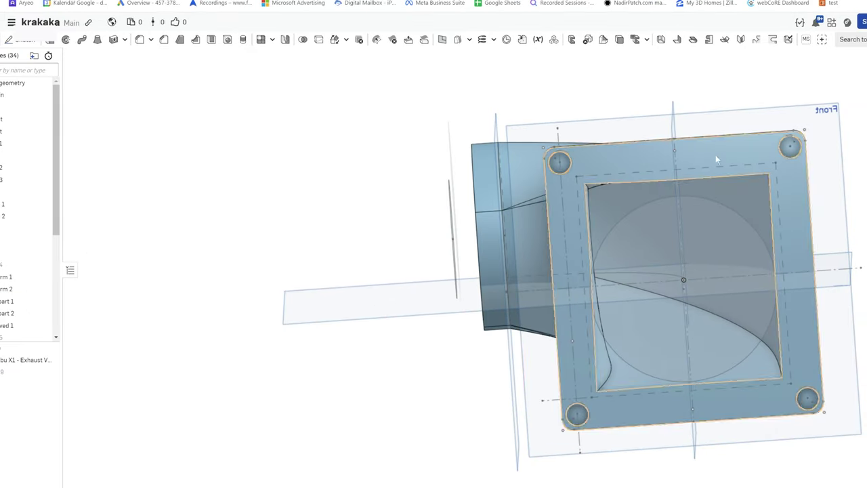
right_drag(639, 386, 660, 315)
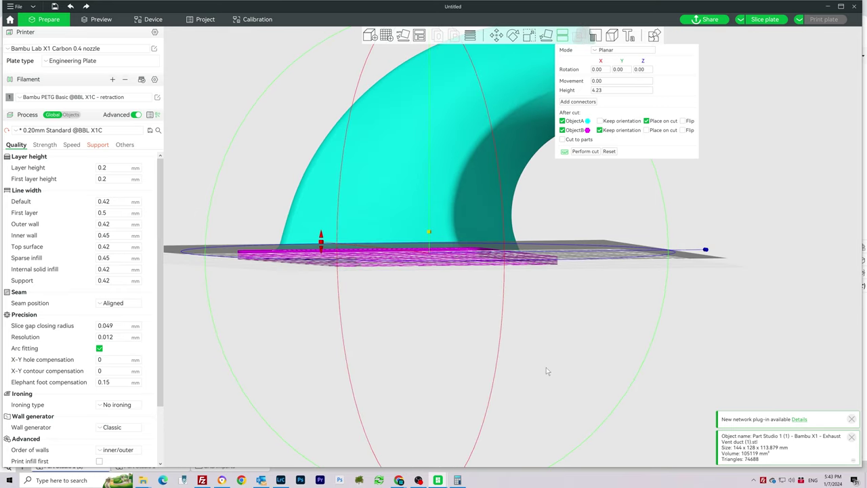
drag(547, 372, 546, 372)
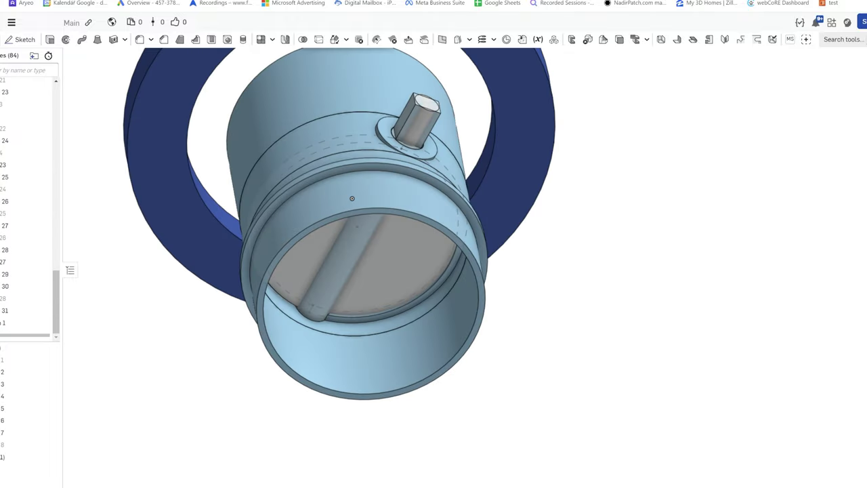
- Change the flange circle's diameter from 50.8 to 75 and rebuild the valve housing
key(shift+1)
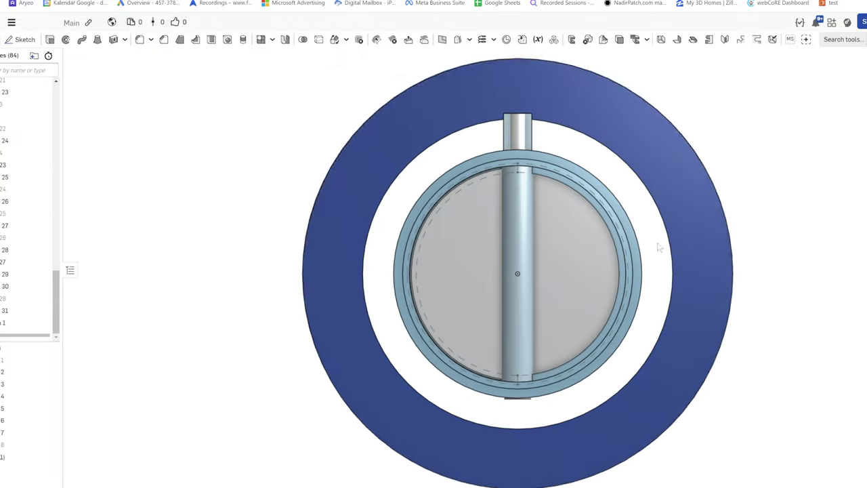
scroll(832, 270, up, 2)
right_drag(833, 270, 539, 217)
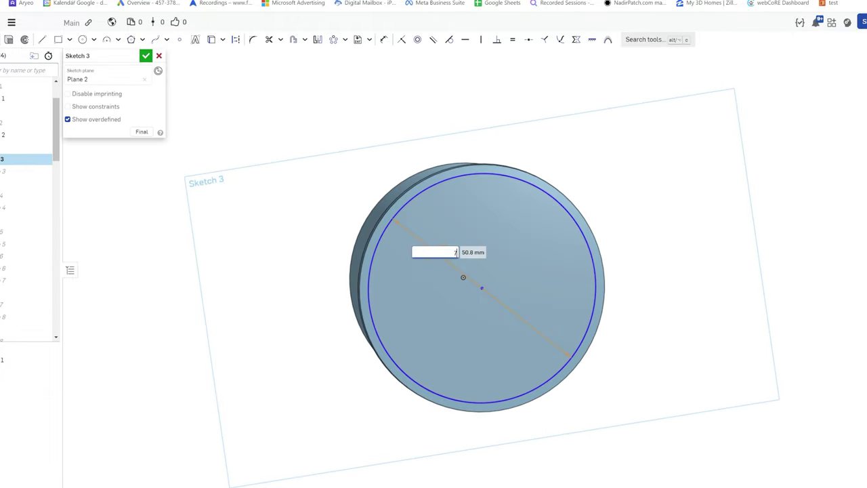
text(75)
key(Return)
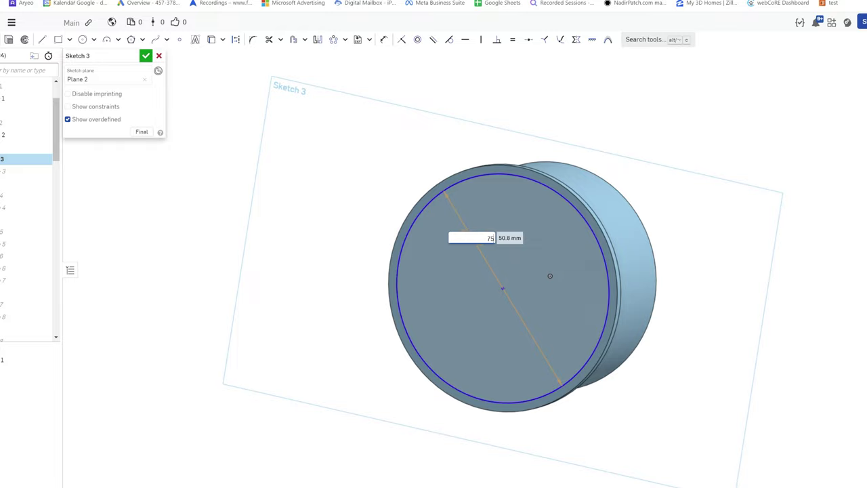
key(Return)
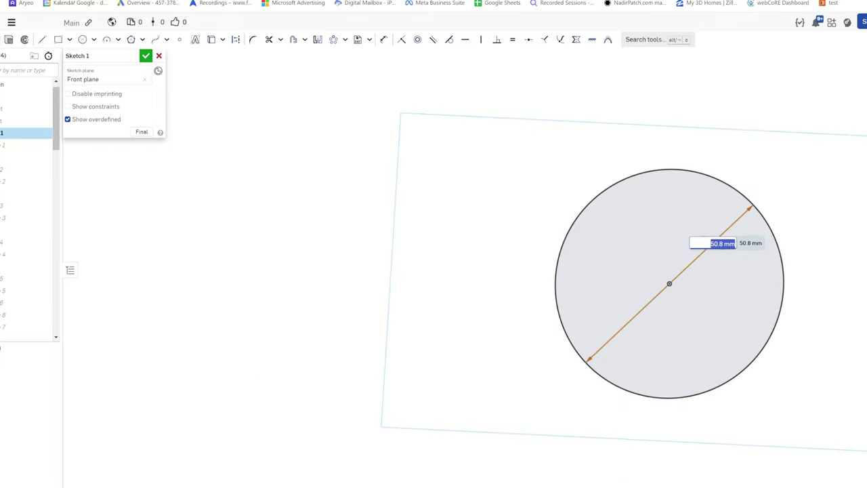
key(Return)
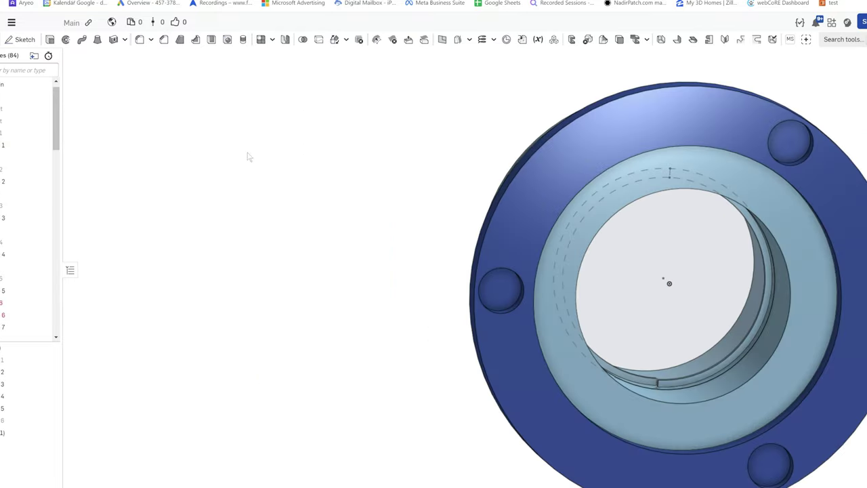
key(shift+7)
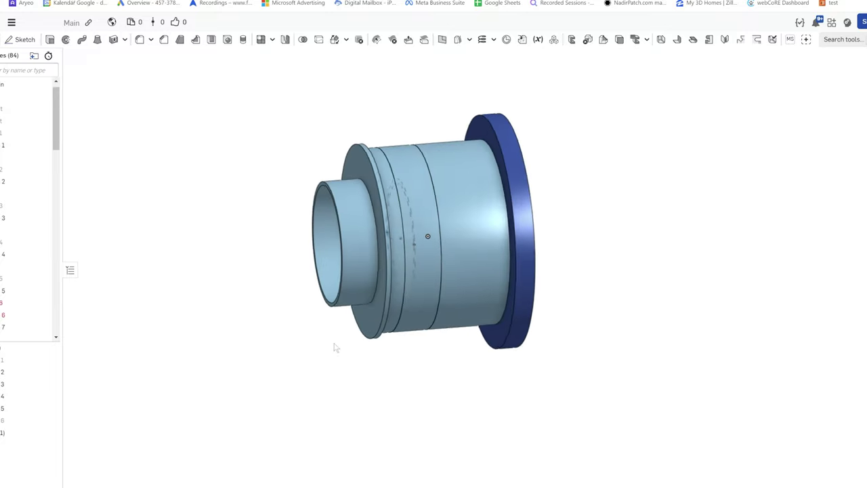
mouse_move(334, 348)
right_down()
mouse_move(393, 358)
mouse_move(339, 343)
right_up()
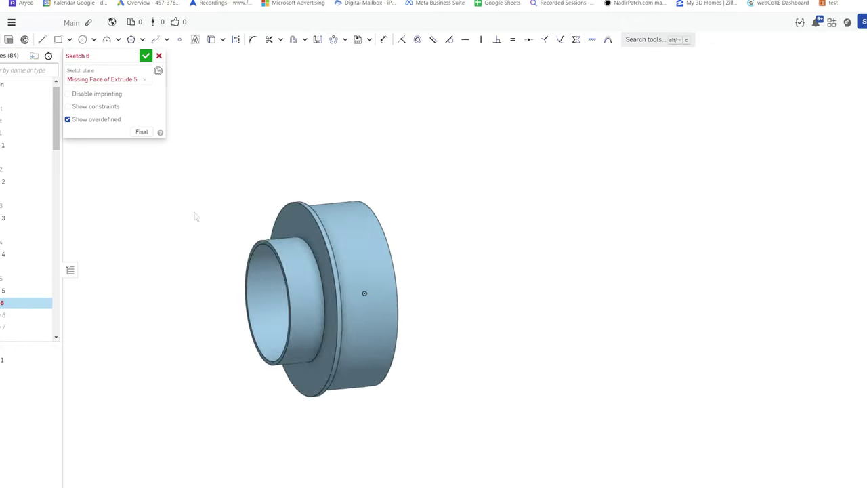
- Inspect Sketch 25's round handle hub and square hole, then return to a three-quarter view
key(n)
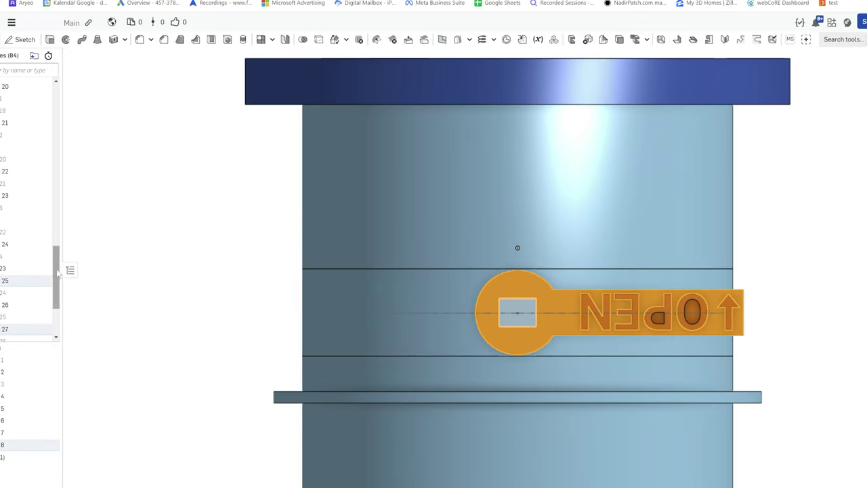
double_click(4, 264)
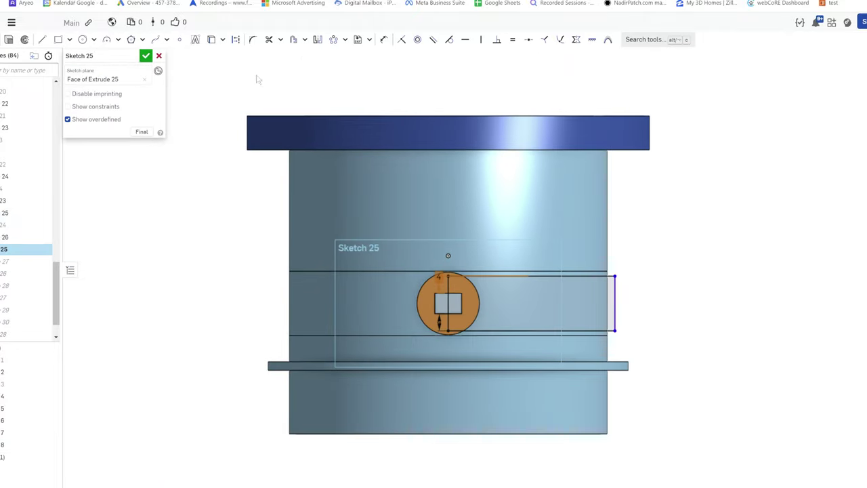
key(Return)
mouse_move(689, 248)
right_down()
mouse_move(703, 207)
mouse_move(600, 213)
mouse_move(694, 248)
mouse_move(682, 294)
mouse_move(561, 288)
mouse_move(639, 208)
mouse_move(642, 222)
right_up()
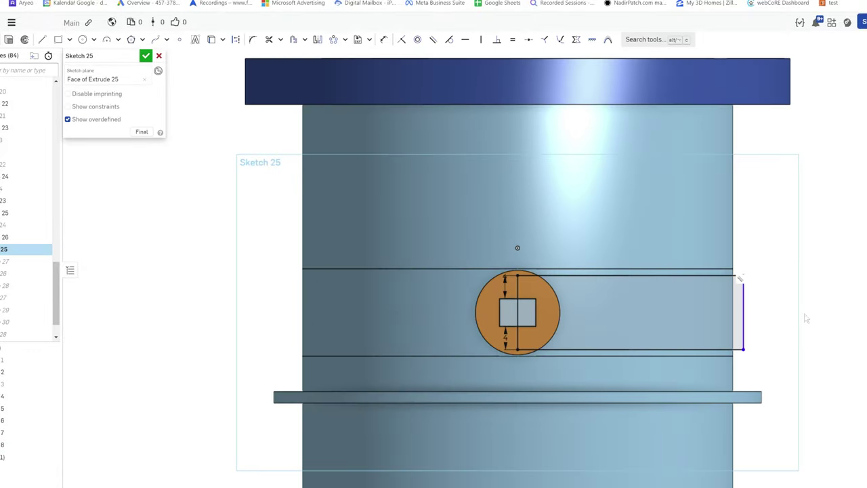
scroll(807, 319, down, 2)
scroll(627, 275, up, 5)
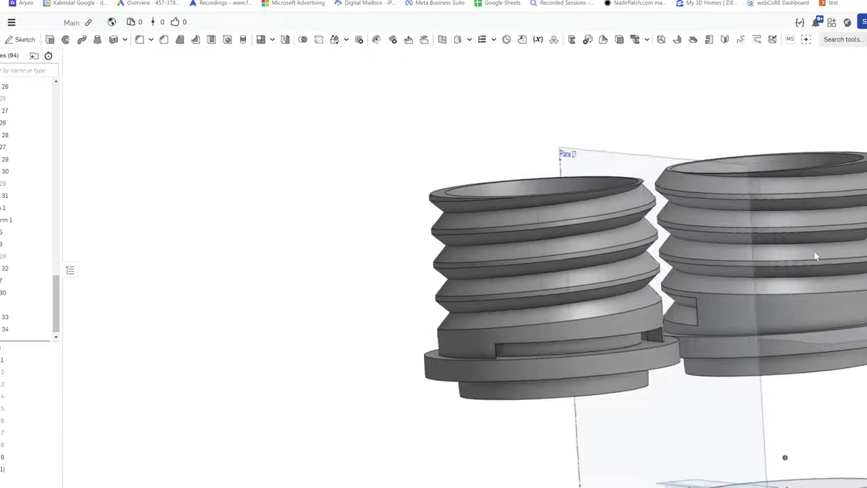
- Orbit the assembled vent and bring up the coupler part's options in the Parts list
mouse_move(784, 459)
right_down()
mouse_move(784, 251)
mouse_move(610, 406)
mouse_move(821, 286)
mouse_move(745, 258)
right_up()
scroll(719, 257, up, 5)
scroll(475, 285, down, 2)
scroll(56, 299, down, 1)
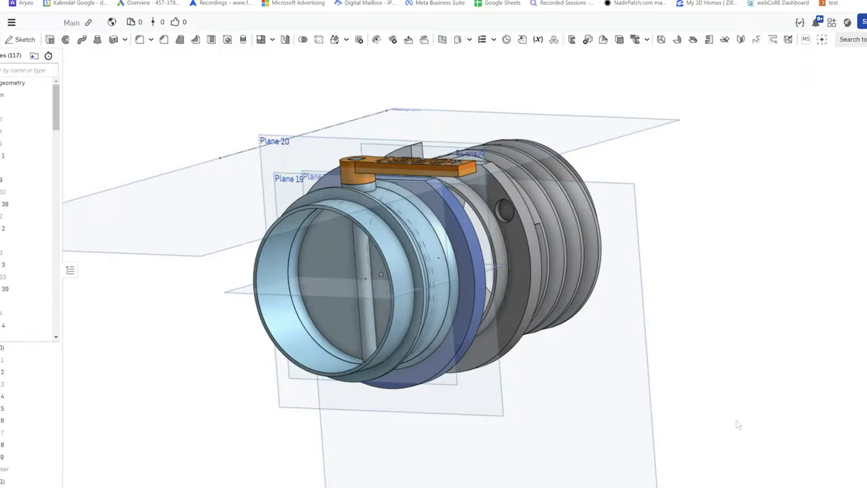
right_drag(735, 422, 694, 462)
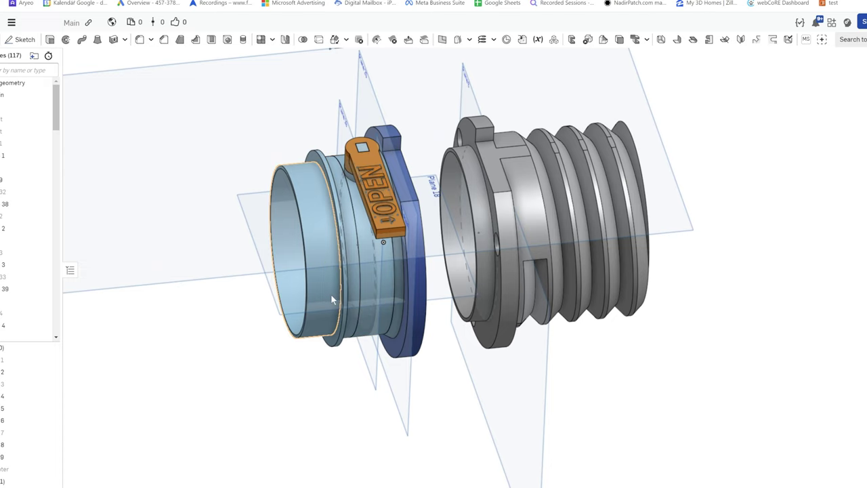
right_click(42, 420)
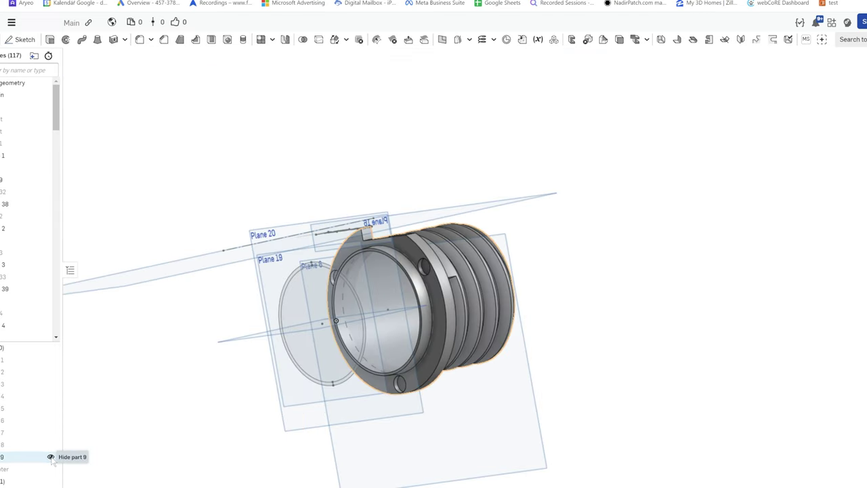